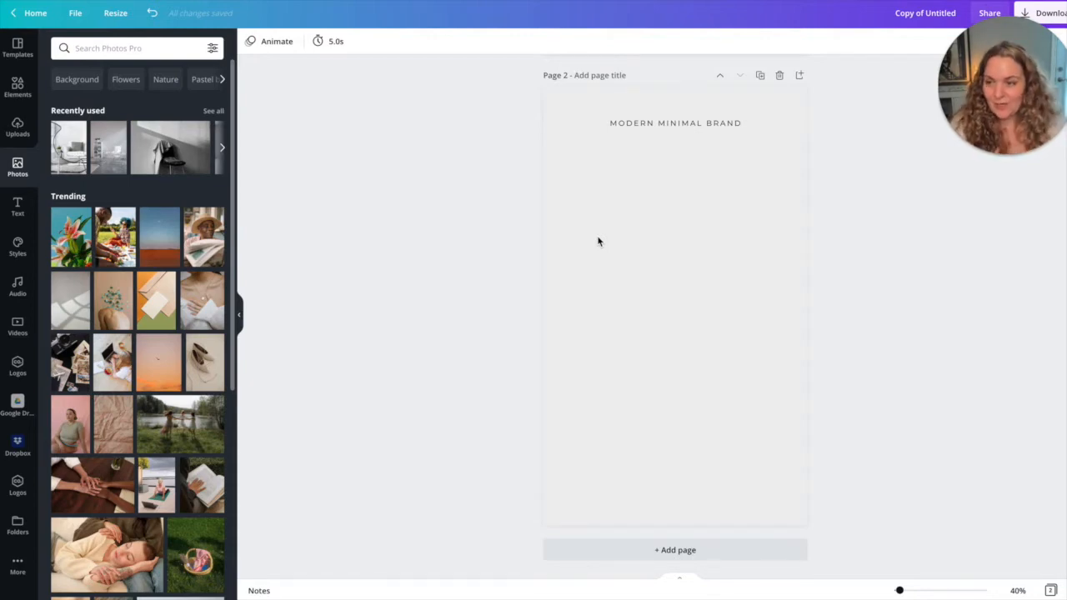
Add the recently used photo of the man in the white shirt and place it below the title near the page's right edge.
{"action": "left_click", "coordinate": [18, 173]}
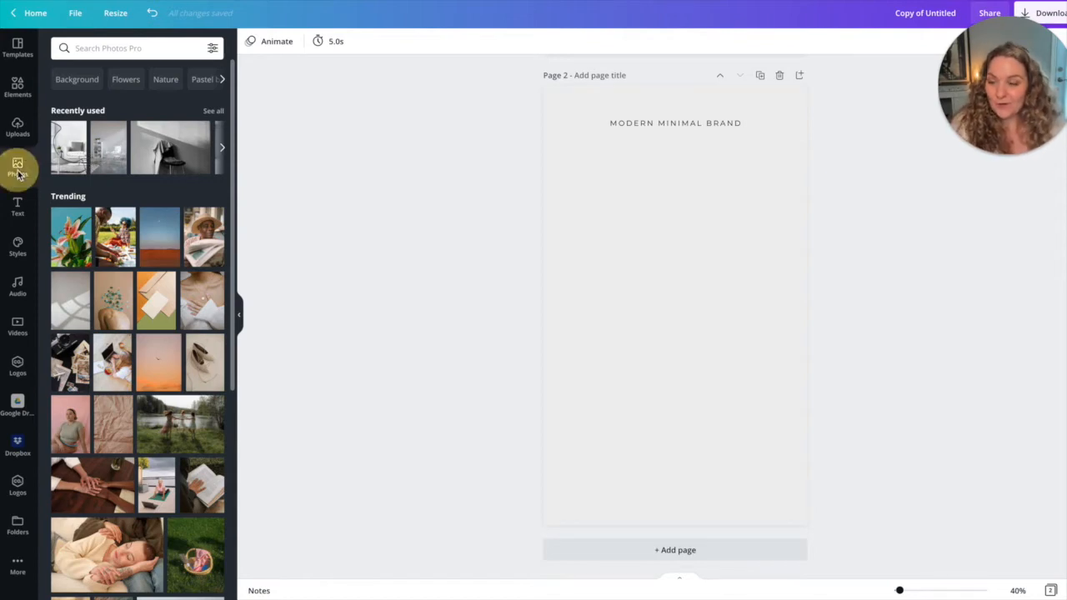
{"action": "scroll", "coordinate": [85, 190], "scroll_direction": "down", "scroll_amount": 3}
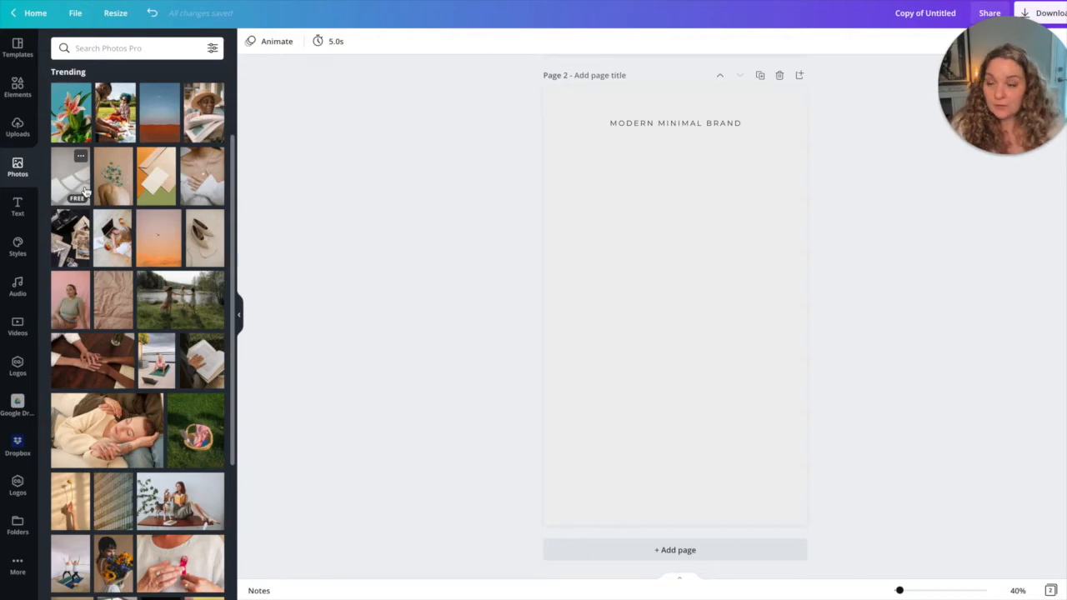
{"action": "scroll", "coordinate": [171, 154], "scroll_direction": "up", "scroll_amount": 3}
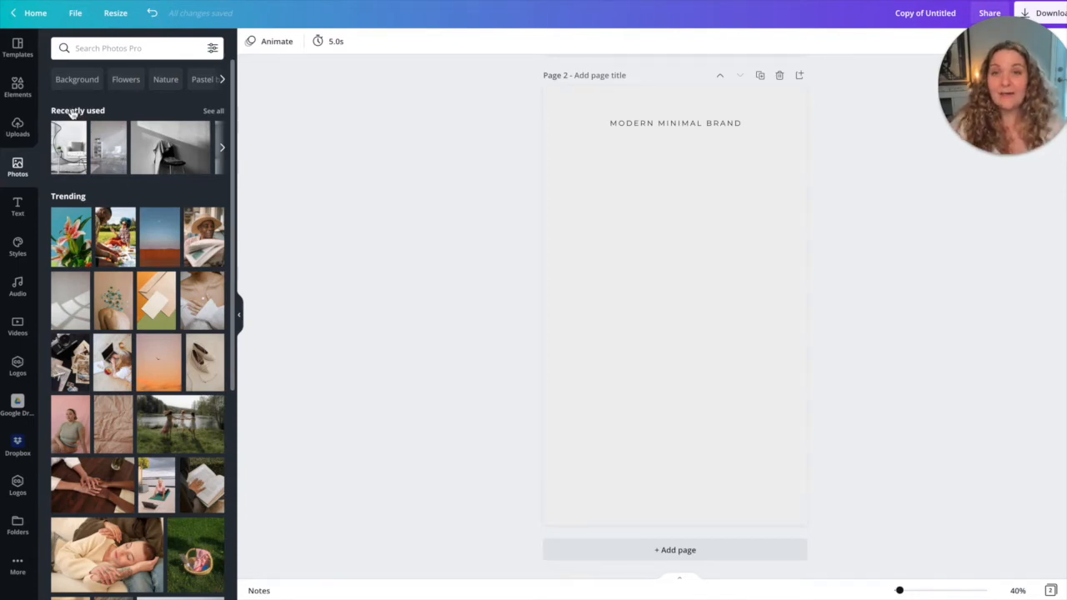
{"action": "left_click", "coordinate": [214, 111]}
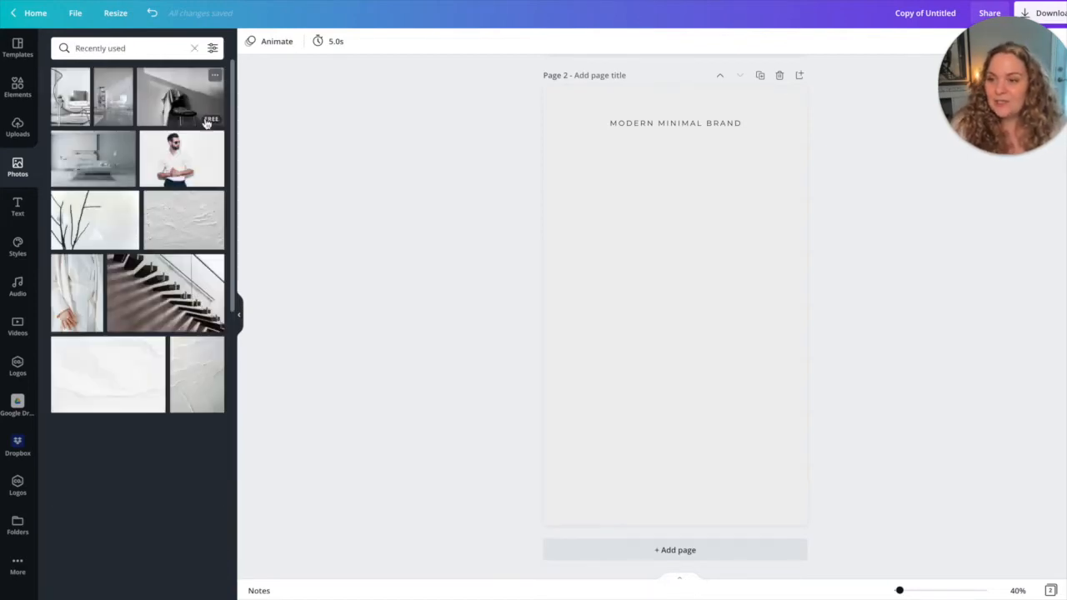
{"action": "left_click", "coordinate": [182, 159]}
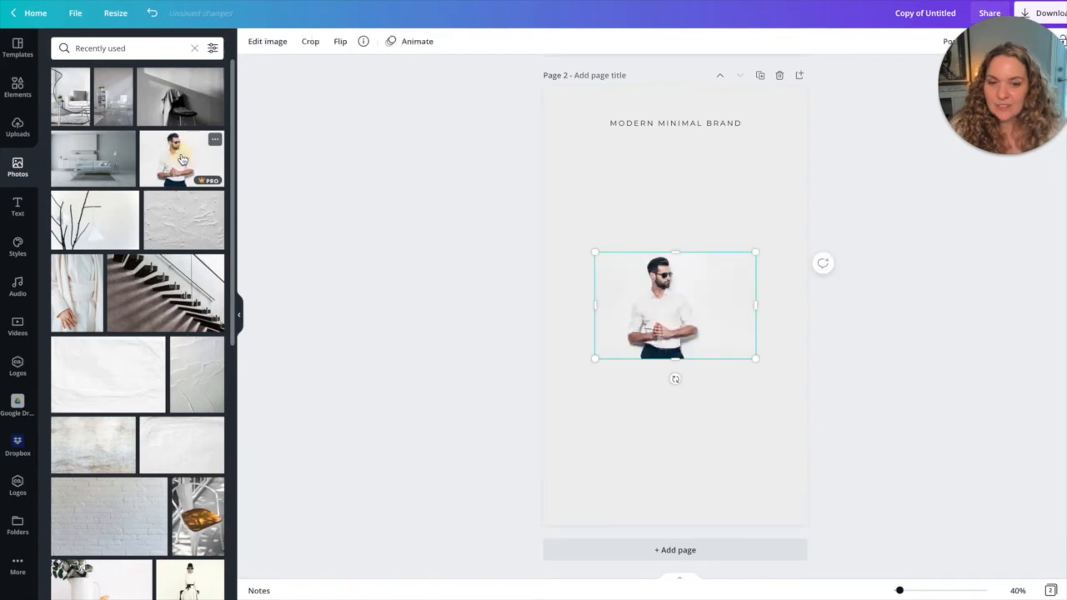
{"action": "left_click_drag", "start_coordinate": [674, 286], "coordinate": [719, 183]}
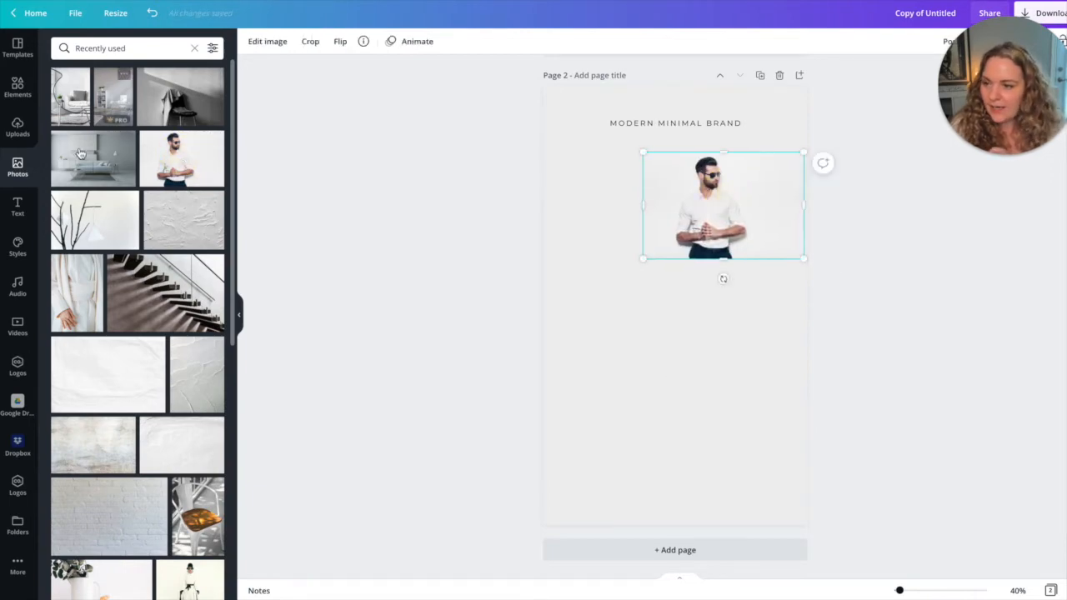
Add the grey sofa, white desk and armchair interior photos, arranging them as an overlapping group below the man's photo.
{"action": "left_click", "coordinate": [94, 160]}
{"action": "left_click_drag", "start_coordinate": [665, 288], "coordinate": [608, 312]}
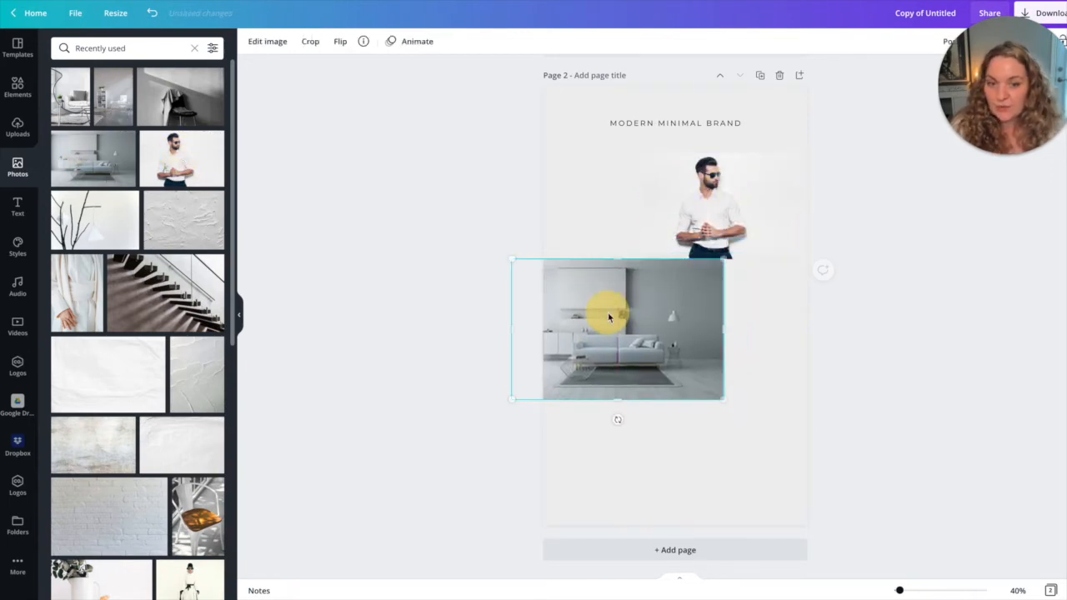
{"action": "left_click", "coordinate": [113, 104]}
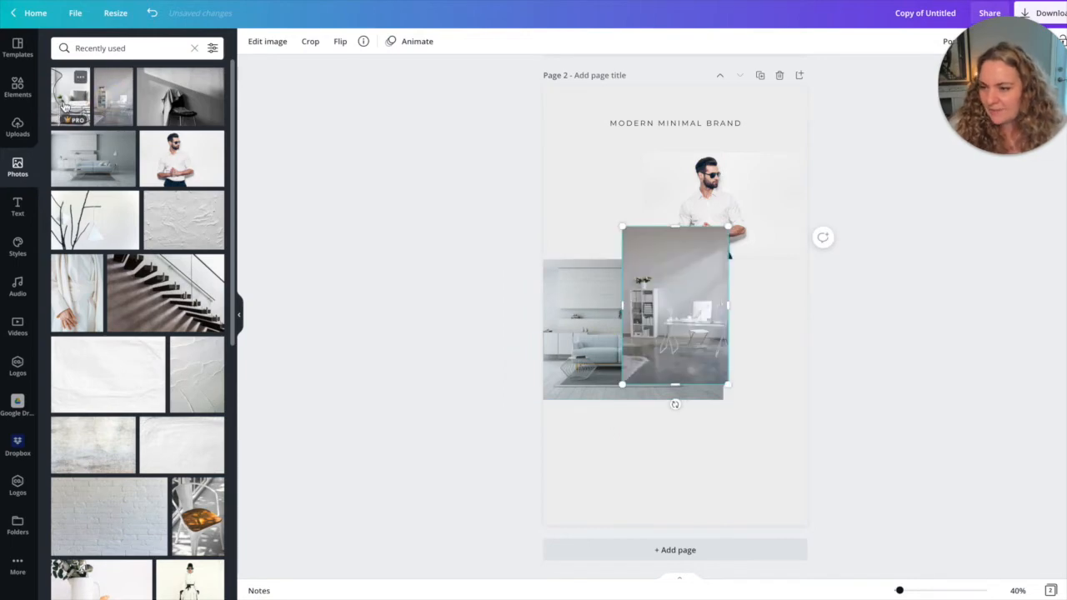
{"action": "left_click", "coordinate": [67, 107]}
{"action": "left_click_drag", "start_coordinate": [657, 290], "coordinate": [739, 347]}
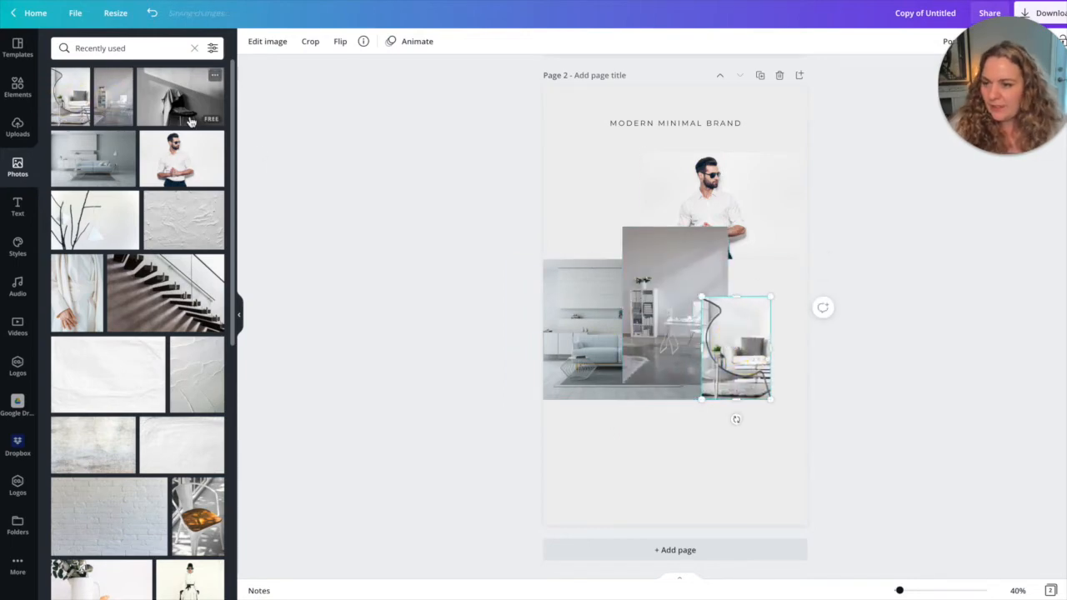
Add the black chair, white coat and bare branches photos, spread them over the collage, and shift the desk photo up and left.
{"action": "left_click", "coordinate": [180, 98]}
{"action": "left_click_drag", "start_coordinate": [608, 347], "coordinate": [465, 369]}
{"action": "left_click", "coordinate": [77, 291]}
{"action": "left_click", "coordinate": [95, 220]}
{"action": "left_click_drag", "start_coordinate": [634, 296], "coordinate": [715, 388]}
{"action": "left_click_drag", "start_coordinate": [637, 241], "coordinate": [594, 191]}
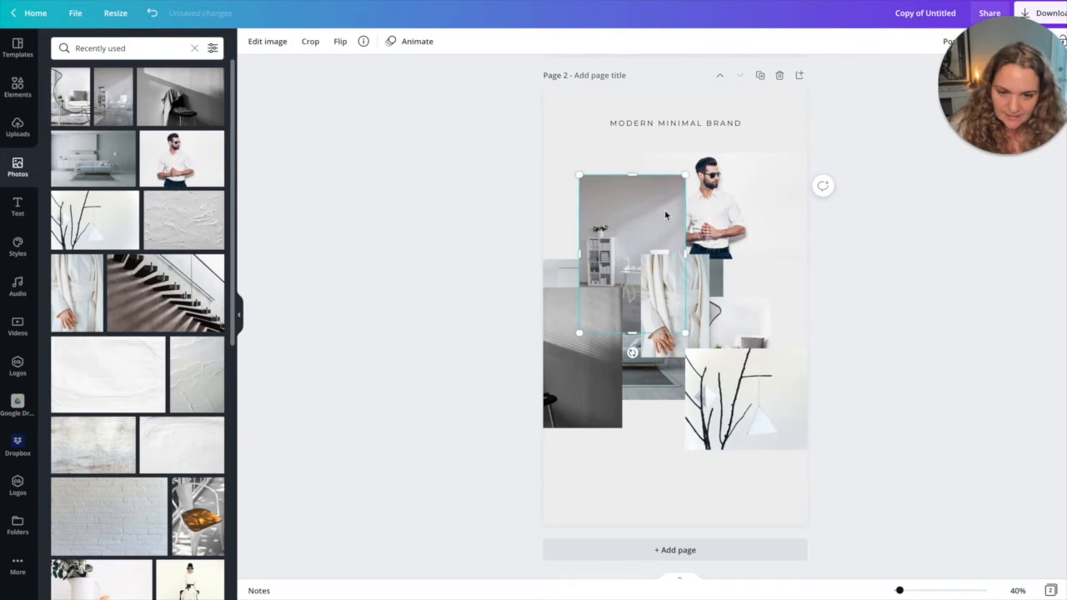
Move the white coat photo to the lower part of the page, below the sofa photo.
{"action": "left_click", "coordinate": [706, 189]}
{"action": "left_click", "coordinate": [613, 219]}
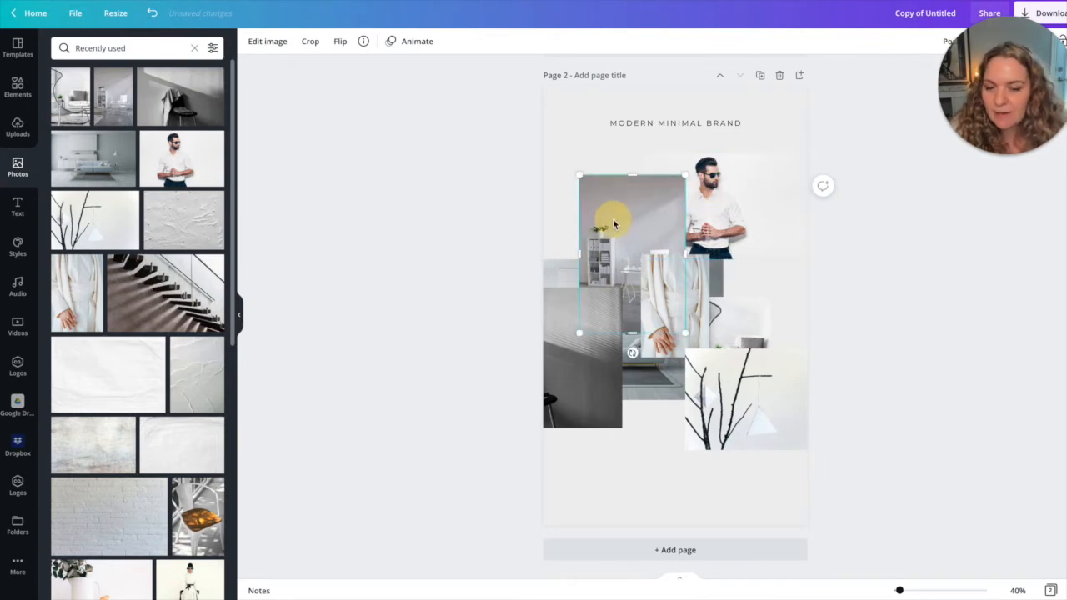
{"action": "left_click", "coordinate": [691, 332]}
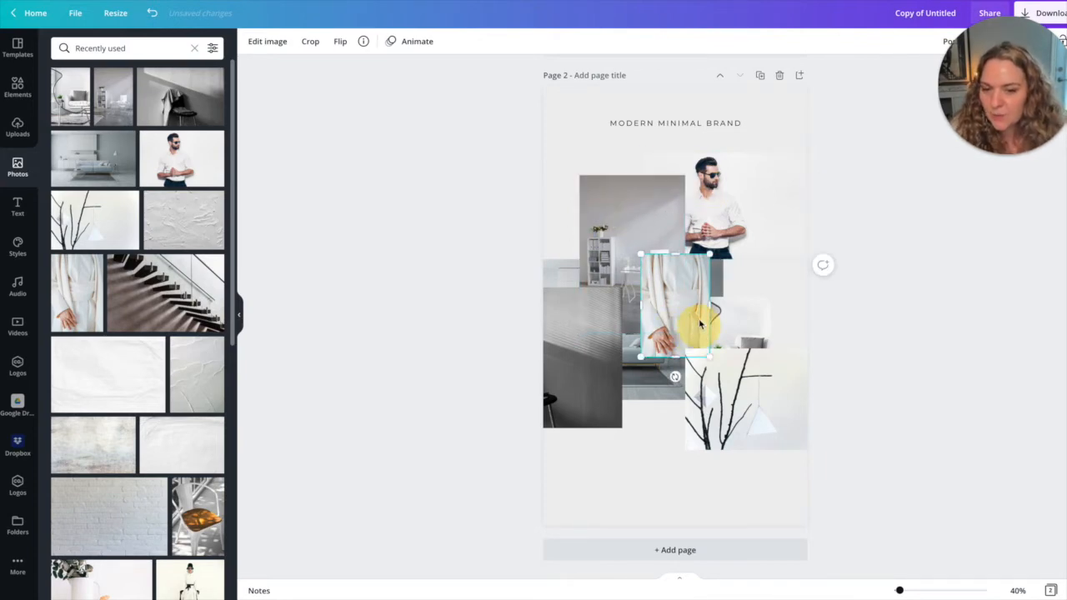
{"action": "left_click_drag", "start_coordinate": [691, 332], "coordinate": [639, 440]}
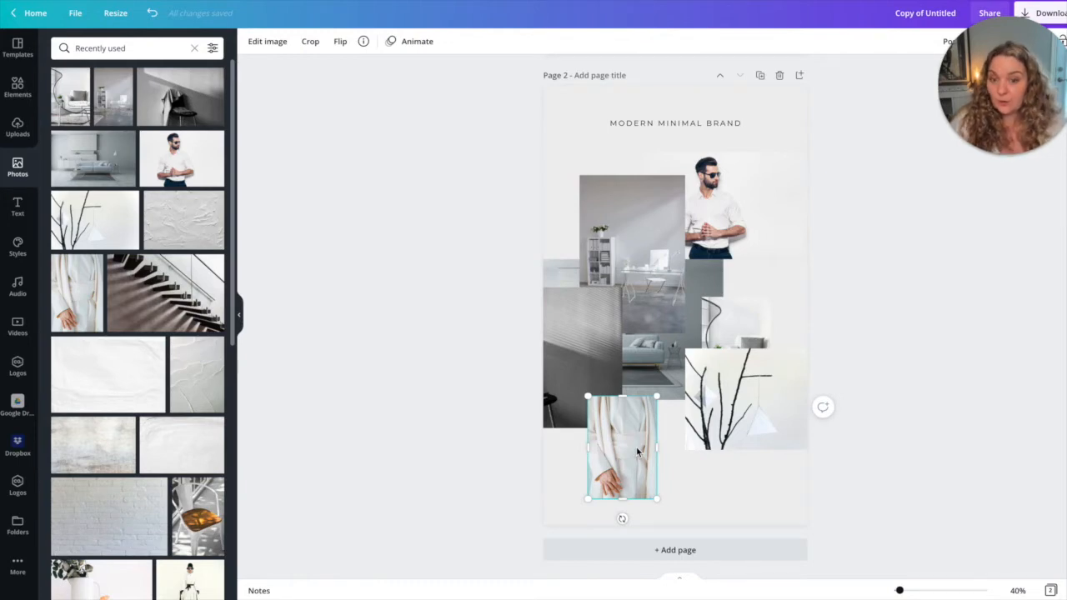
{"action": "left_click_drag", "start_coordinate": [625, 438], "coordinate": [630, 427]}
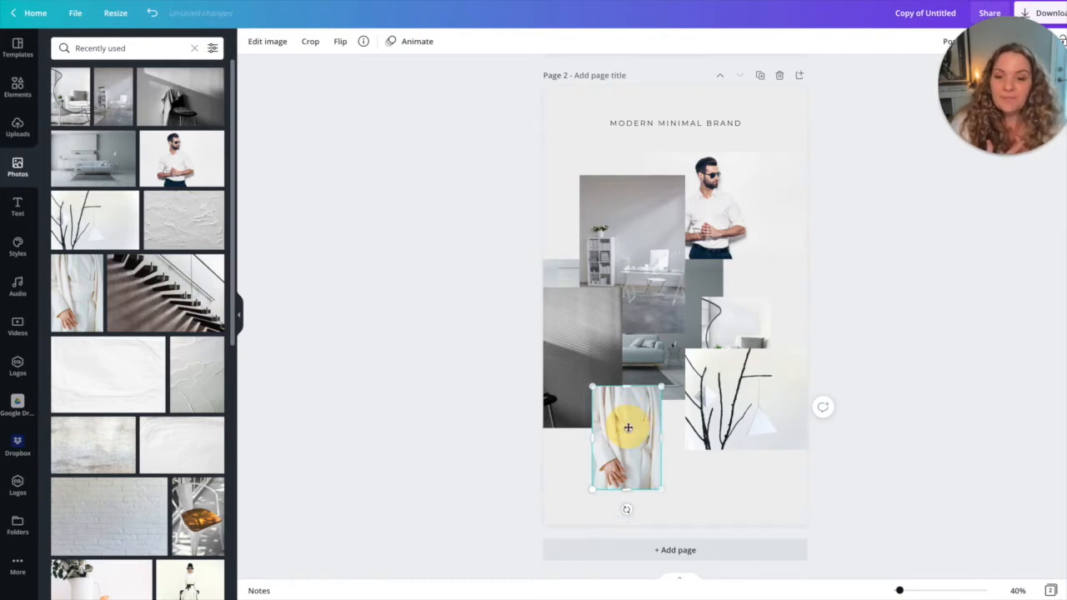
Widen the desk photo and align it with the man's photo against the page's left edge.
{"action": "left_click_drag", "start_coordinate": [635, 264], "coordinate": [640, 250]}
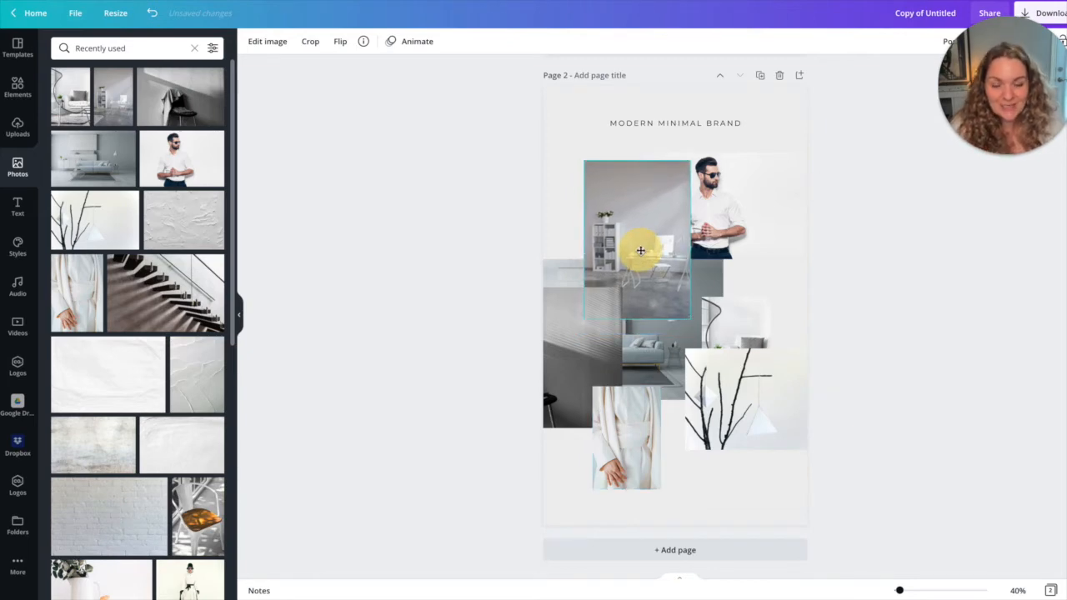
{"action": "left_click_drag", "start_coordinate": [640, 250], "coordinate": [640, 246]}
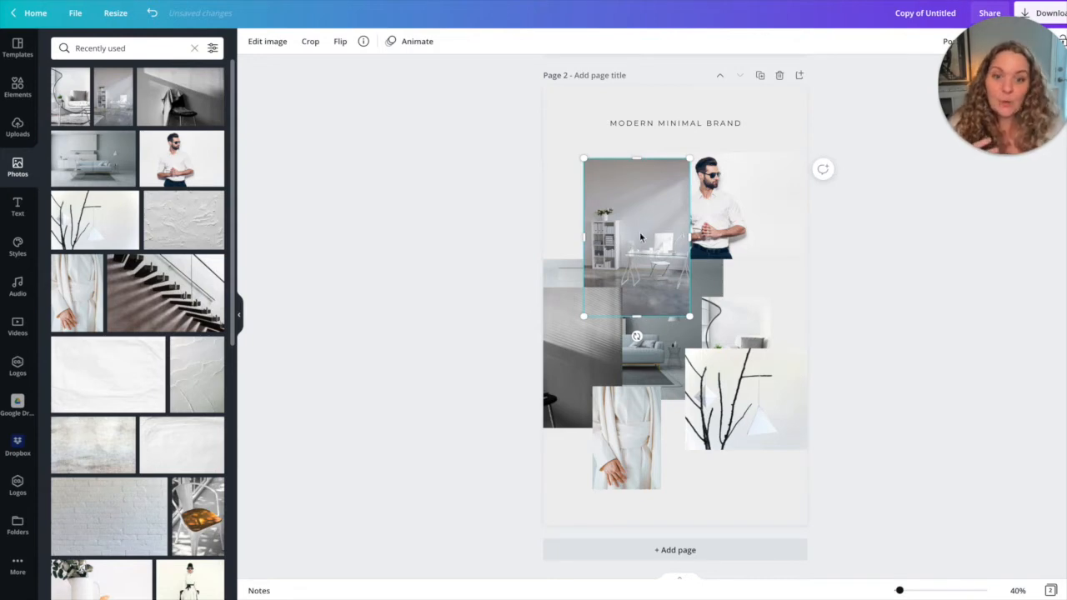
{"action": "left_click_drag", "start_coordinate": [689, 237], "coordinate": [734, 234]}
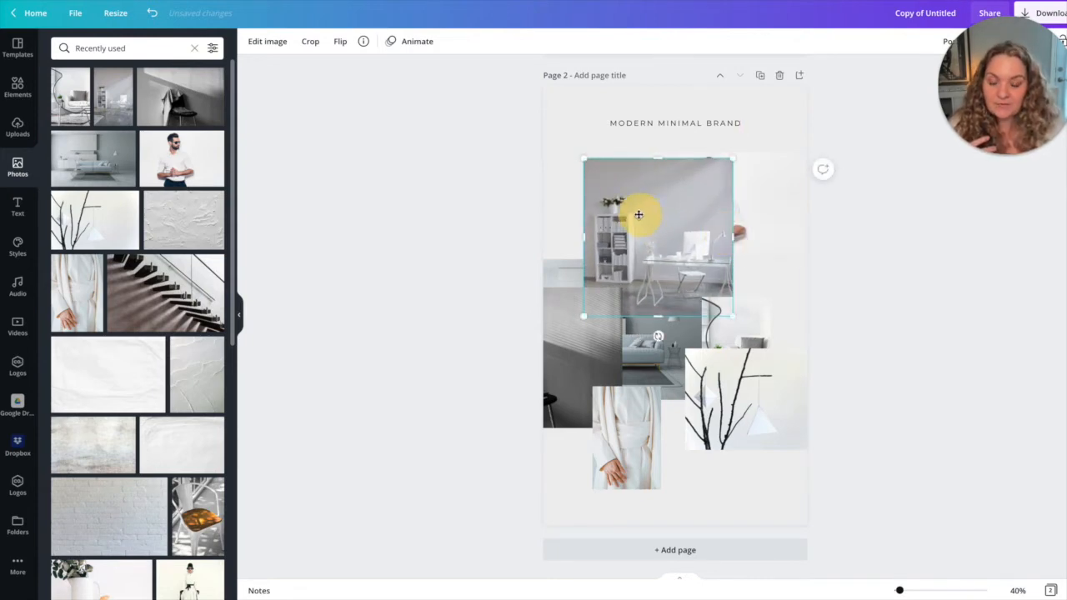
{"action": "left_click_drag", "start_coordinate": [642, 217], "coordinate": [606, 191]}
{"action": "left_click_drag", "start_coordinate": [628, 242], "coordinate": [642, 233]}
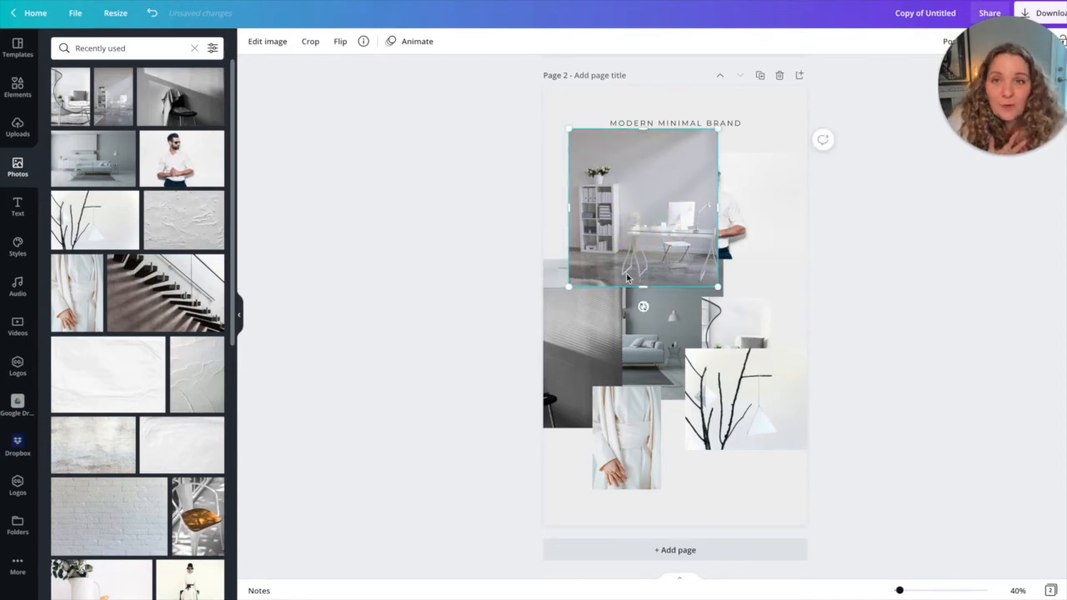
{"action": "left_click_drag", "start_coordinate": [634, 208], "coordinate": [574, 231]}
Try the black chair and grey sofa photos in new positions, and delete both from the page.
{"action": "left_click_drag", "start_coordinate": [579, 342], "coordinate": [684, 353]}
{"action": "left_click_drag", "start_coordinate": [537, 289], "coordinate": [609, 312]}
{"action": "left_click_drag", "start_coordinate": [659, 351], "coordinate": [726, 286]}
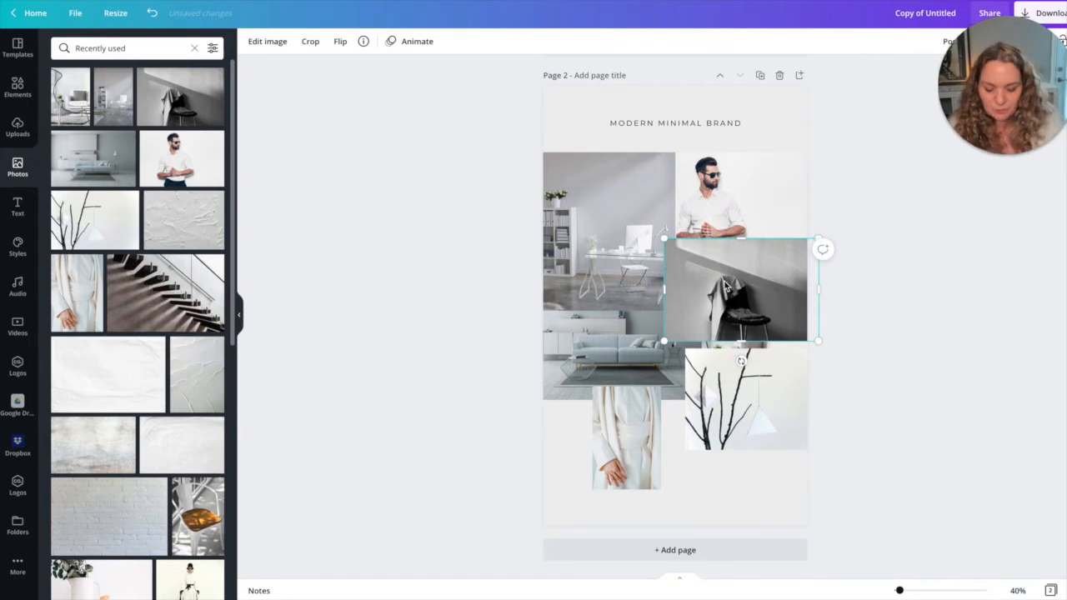
{"action": "key", "text": "Delete"}
{"action": "left_click", "coordinate": [677, 344]}
{"action": "mouse_move", "coordinate": [594, 365]}
{"action": "left_mouse_down"}
{"action": "mouse_move", "coordinate": [606, 397]}
{"action": "mouse_move", "coordinate": [656, 375]}
{"action": "mouse_move", "coordinate": [595, 346]}
{"action": "left_mouse_up"}
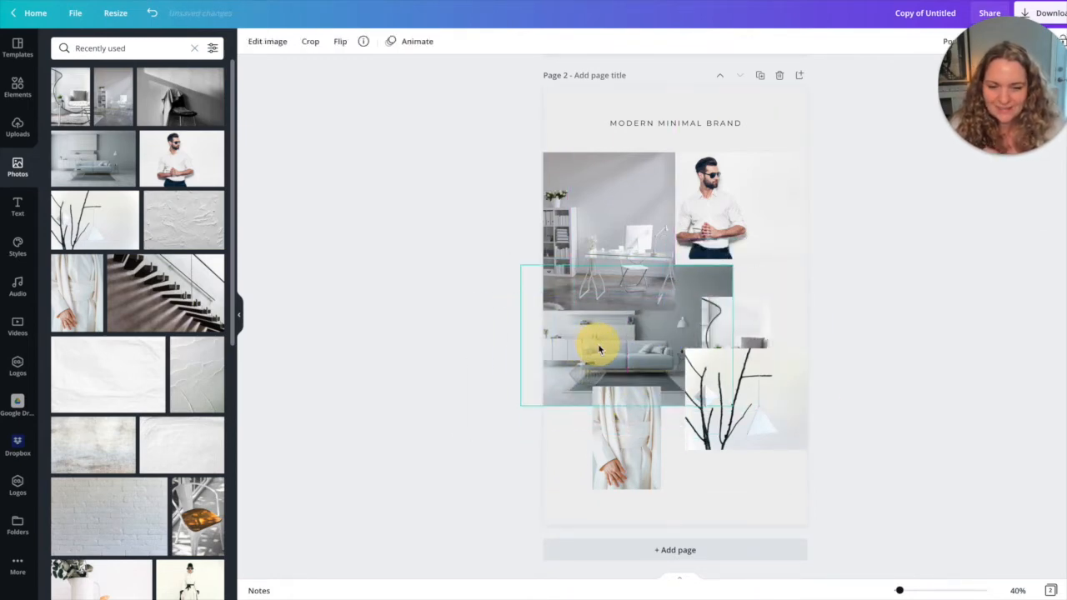
{"action": "key", "text": "Delete"}
Move the armchair photo beneath the desk photo, and reduce the branches photo and place it beside the armchair.
{"action": "left_click_drag", "start_coordinate": [746, 319], "coordinate": [590, 328]}
{"action": "left_click", "coordinate": [745, 412]}
{"action": "left_click_drag", "start_coordinate": [686, 352], "coordinate": [704, 360]}
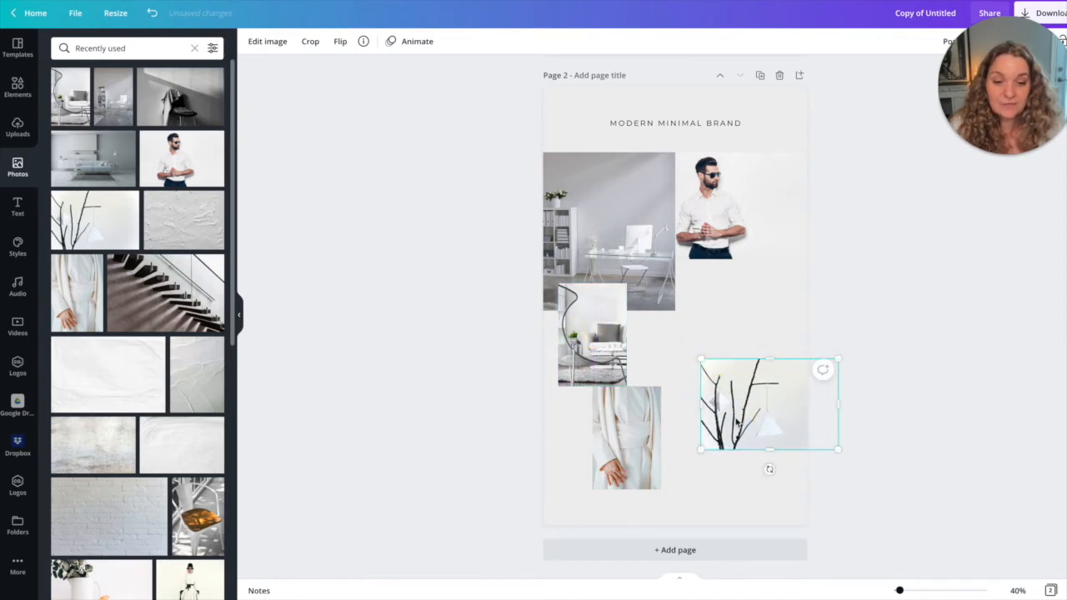
{"action": "left_click_drag", "start_coordinate": [737, 419], "coordinate": [678, 346]}
Tuck the armchair photo between the desk and branches photos, and shift the white coat photo left beneath it.
{"action": "left_click", "coordinate": [598, 365]}
{"action": "left_click_drag", "start_coordinate": [599, 364], "coordinate": [615, 340]}
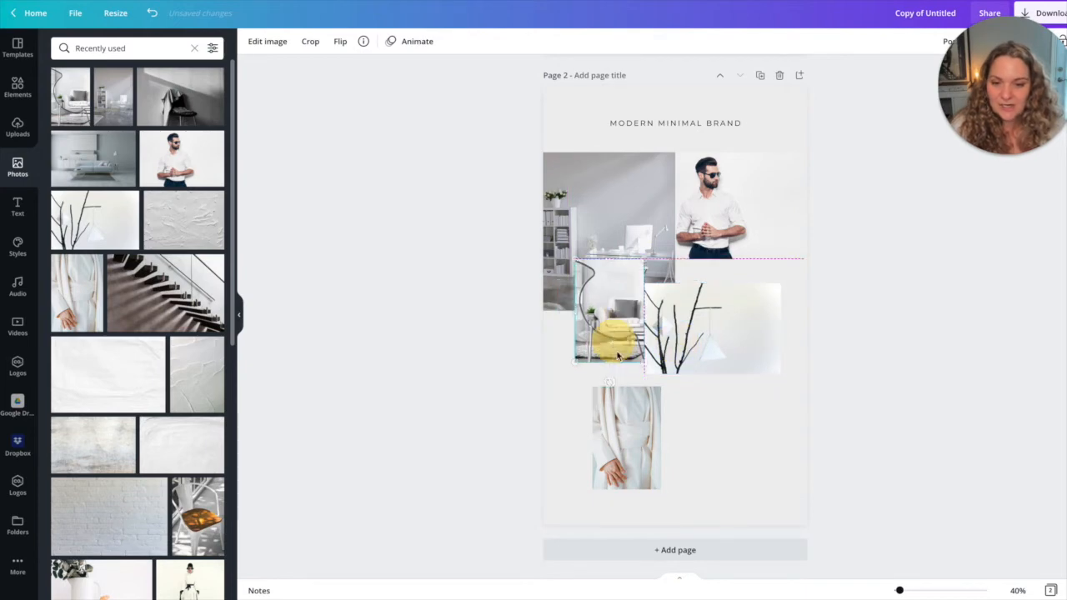
{"action": "left_click_drag", "start_coordinate": [612, 430], "coordinate": [577, 433]}
{"action": "left_click", "coordinate": [611, 361]}
{"action": "left_click_drag", "start_coordinate": [616, 394], "coordinate": [617, 395]}
{"action": "left_click_drag", "start_coordinate": [624, 345], "coordinate": [626, 330]}
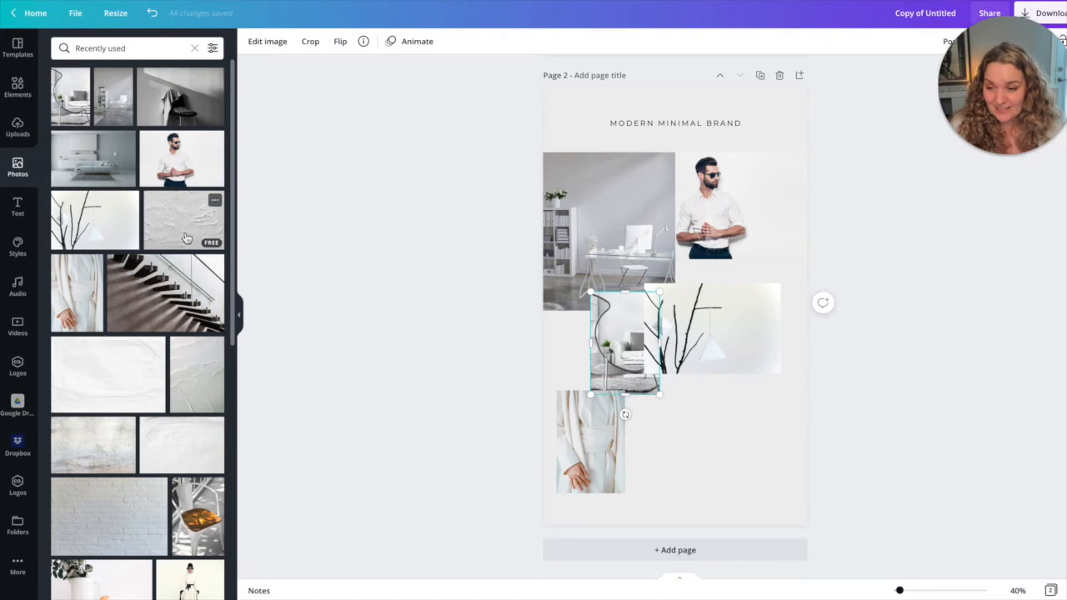
Add the grey plaster texture photo, crop it to a narrow portrait, and overlap it with the branches photo's lower right corner.
{"action": "scroll", "coordinate": [167, 223], "scroll_direction": "down", "scroll_amount": 1}
{"action": "left_click", "coordinate": [171, 177]}
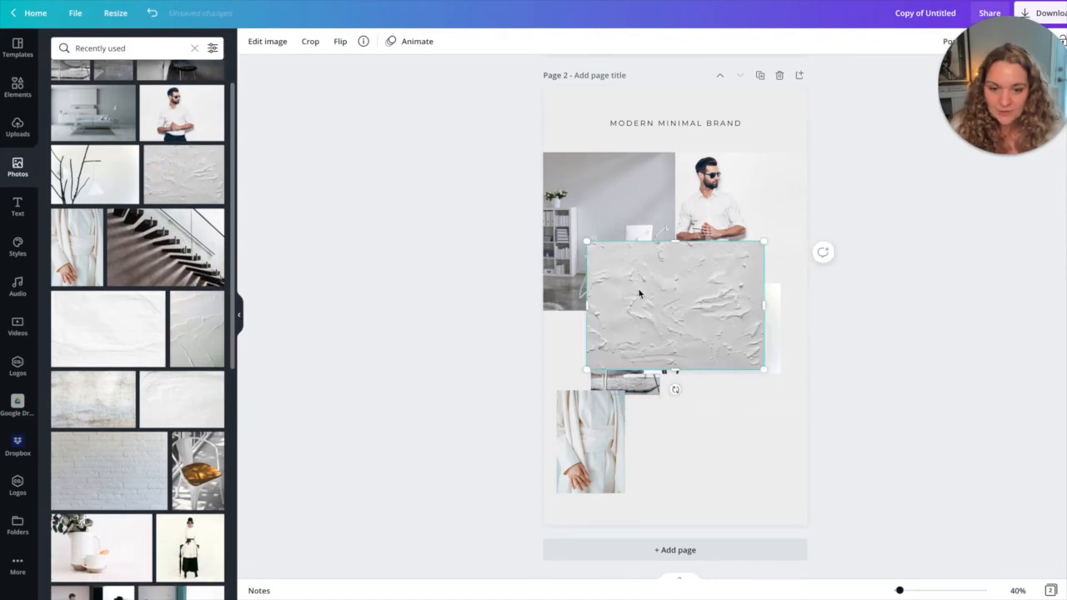
{"action": "left_click_drag", "start_coordinate": [584, 300], "coordinate": [693, 375]}
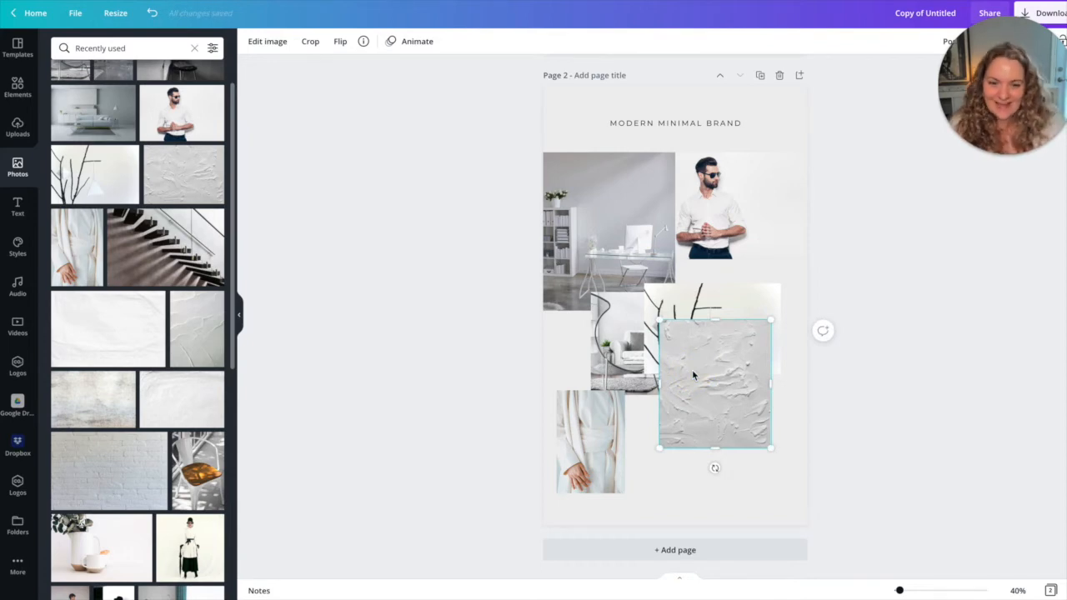
{"action": "left_click_drag", "start_coordinate": [659, 385], "coordinate": [649, 385]}
{"action": "left_click_drag", "start_coordinate": [729, 392], "coordinate": [740, 410]}
{"action": "mouse_move", "coordinate": [674, 417]}
{"action": "left_mouse_down"}
{"action": "mouse_move", "coordinate": [709, 410]}
{"action": "mouse_move", "coordinate": [731, 388]}
{"action": "left_mouse_up"}
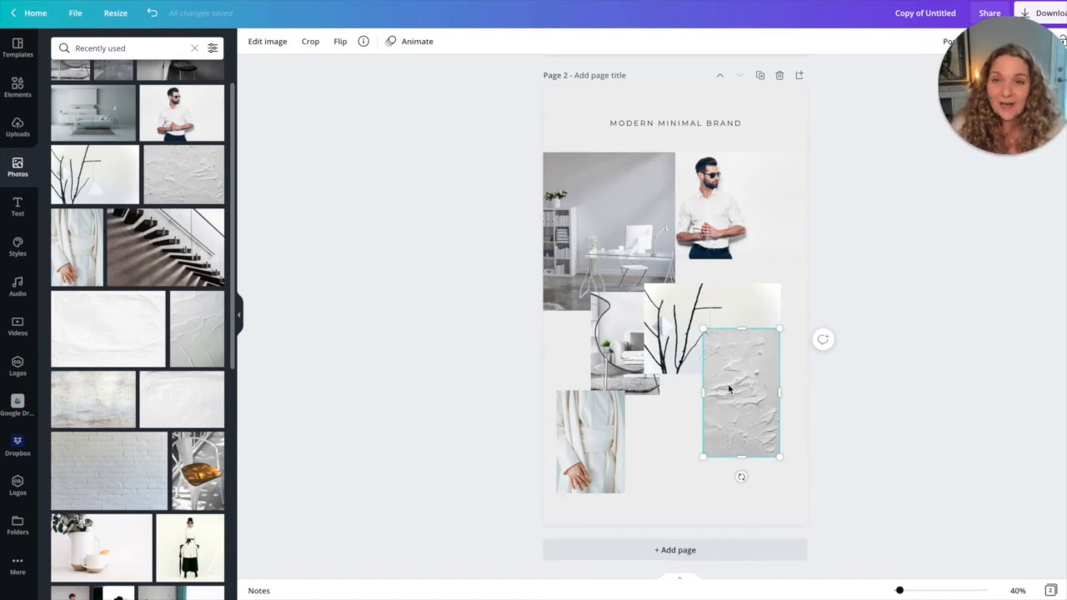
Add a small circle between the man and branches photos, and place a smaller copy above the white coat photo.
{"action": "left_click", "coordinate": [18, 90]}
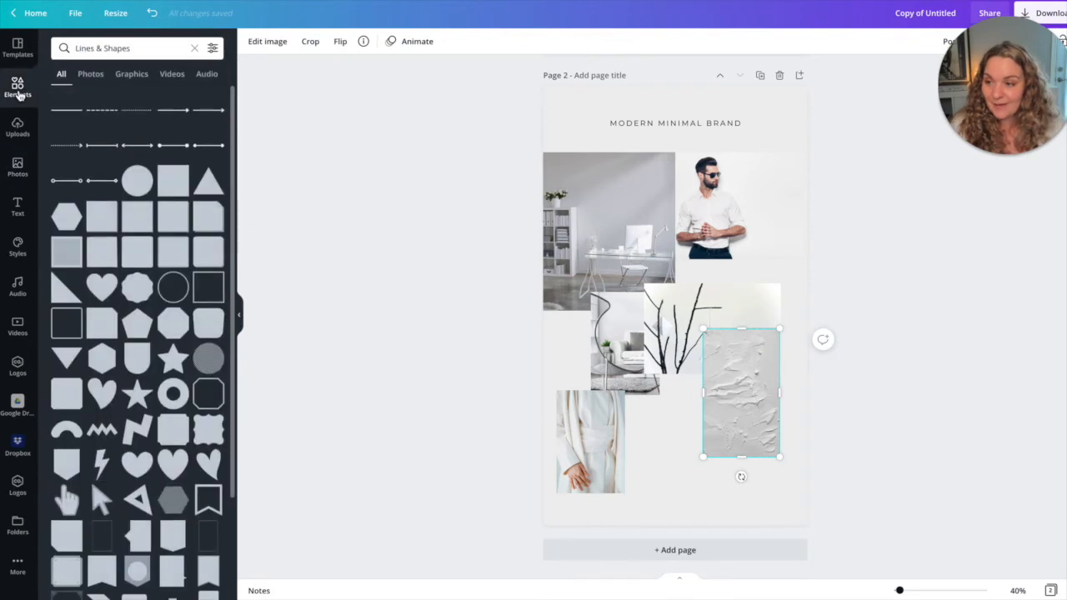
{"action": "left_click", "coordinate": [132, 177]}
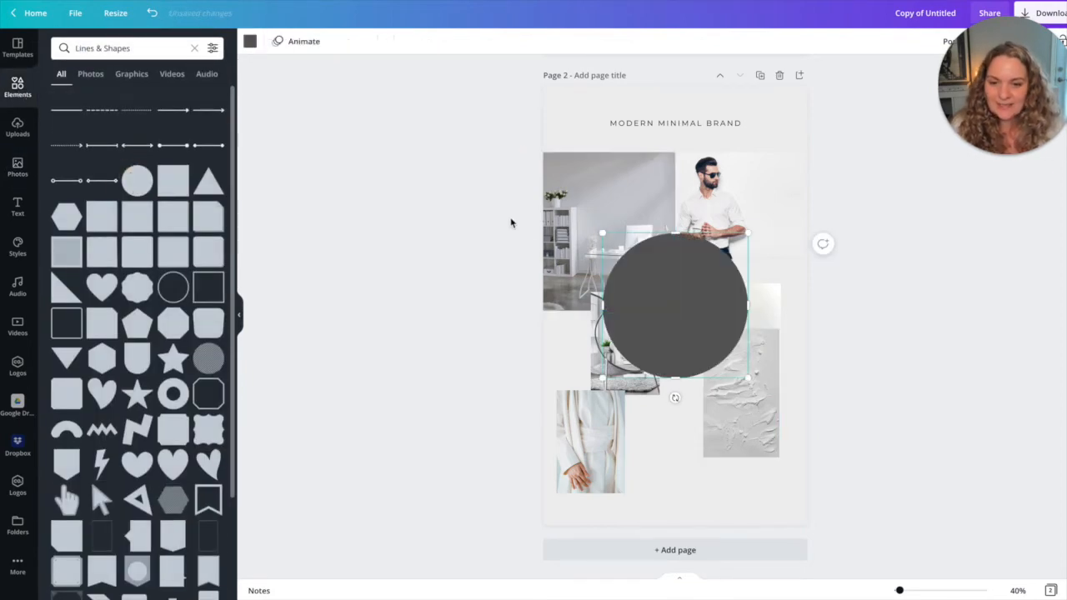
{"action": "left_click_drag", "start_coordinate": [602, 230], "coordinate": [689, 309]}
{"action": "left_click_drag", "start_coordinate": [723, 346], "coordinate": [714, 293]}
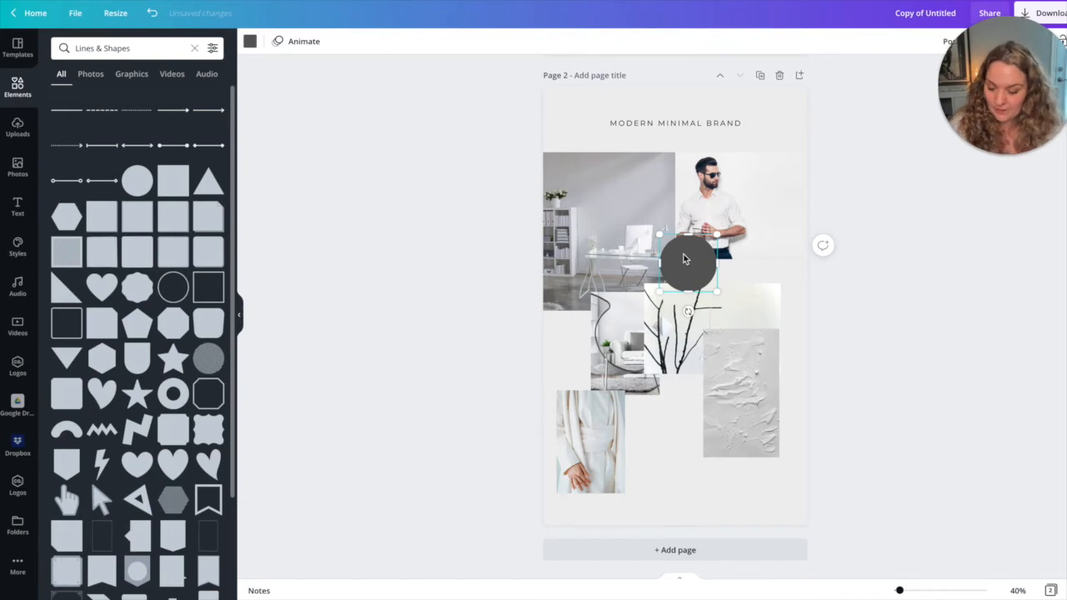
{"action": "left_click_drag", "start_coordinate": [683, 259], "coordinate": [599, 384]}
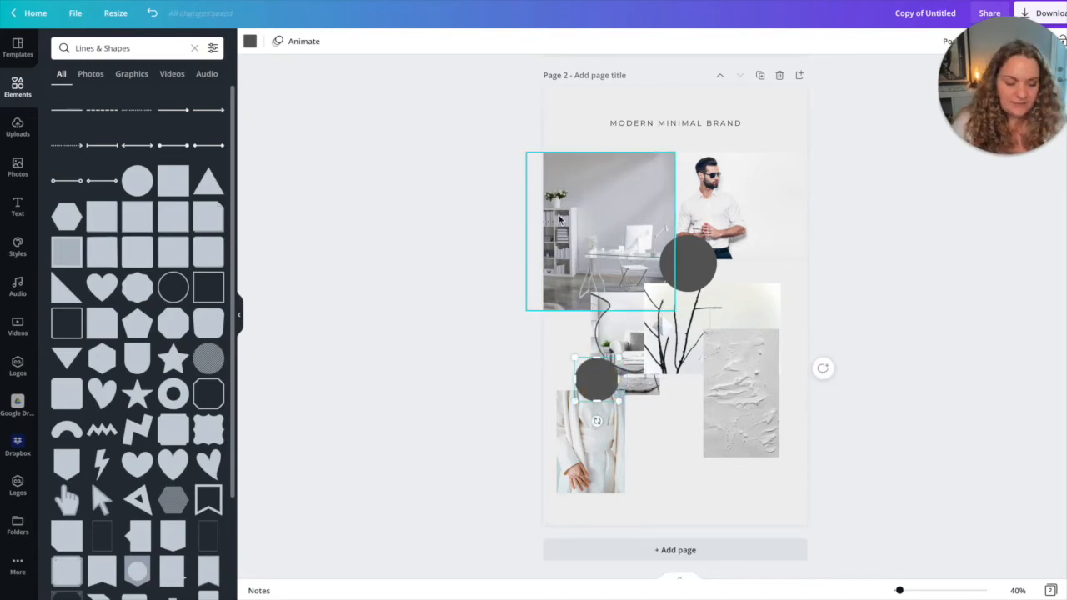
Recolor the larger circle with the photo color #4a4949 and nudge it slightly down and left.
{"action": "left_click", "coordinate": [688, 262]}
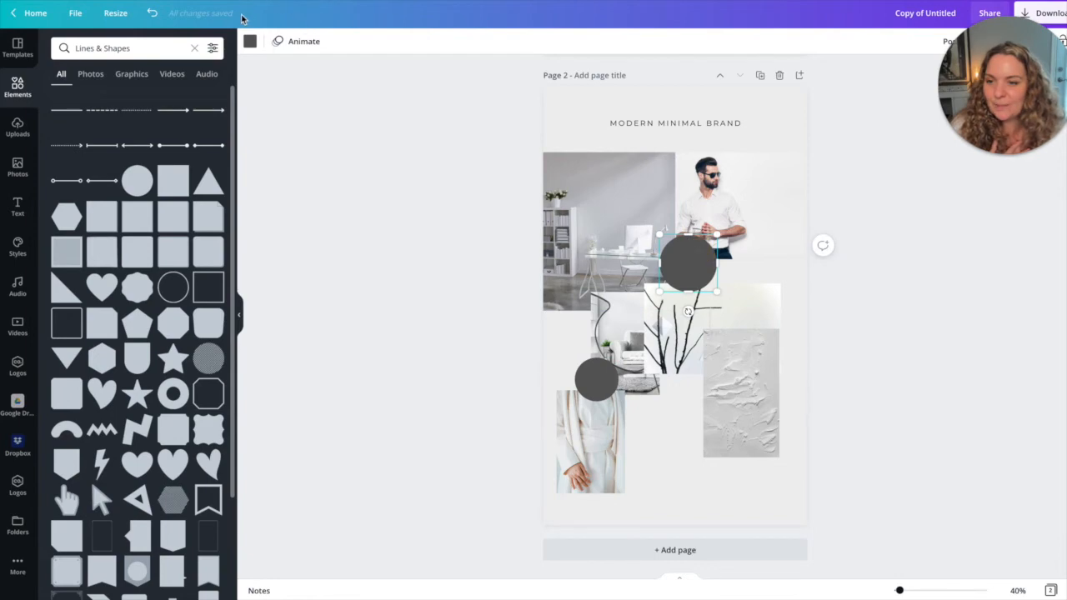
{"action": "left_click", "coordinate": [249, 41]}
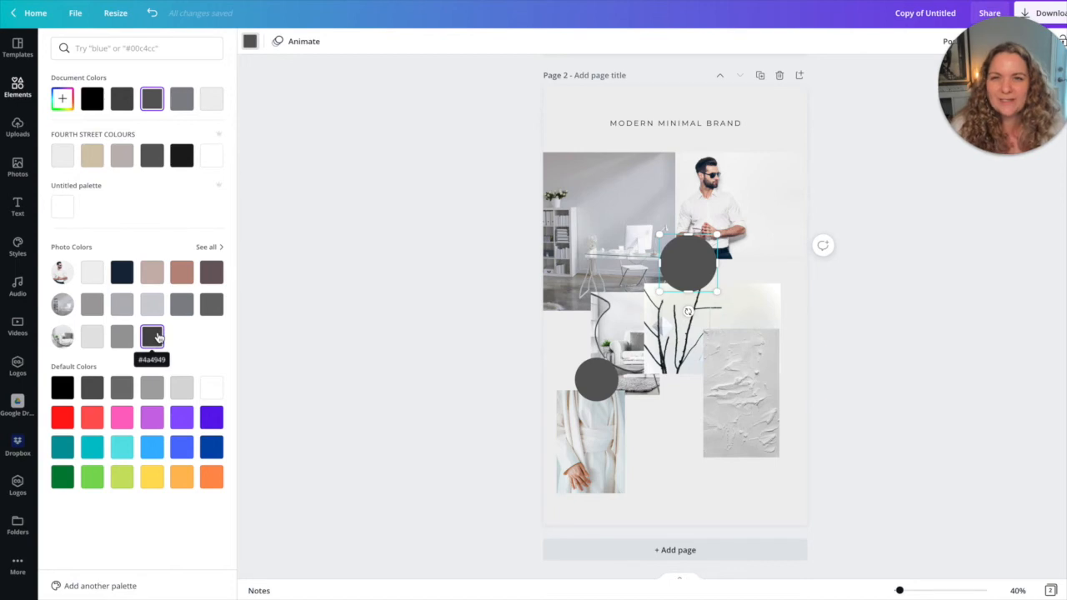
{"action": "left_click", "coordinate": [157, 337]}
{"action": "left_click_drag", "start_coordinate": [689, 265], "coordinate": [684, 270]}
Recolor the smaller circle with a medium blue-grey photo color and shrink it slightly above the white coat photo.
{"action": "left_click", "coordinate": [593, 383]}
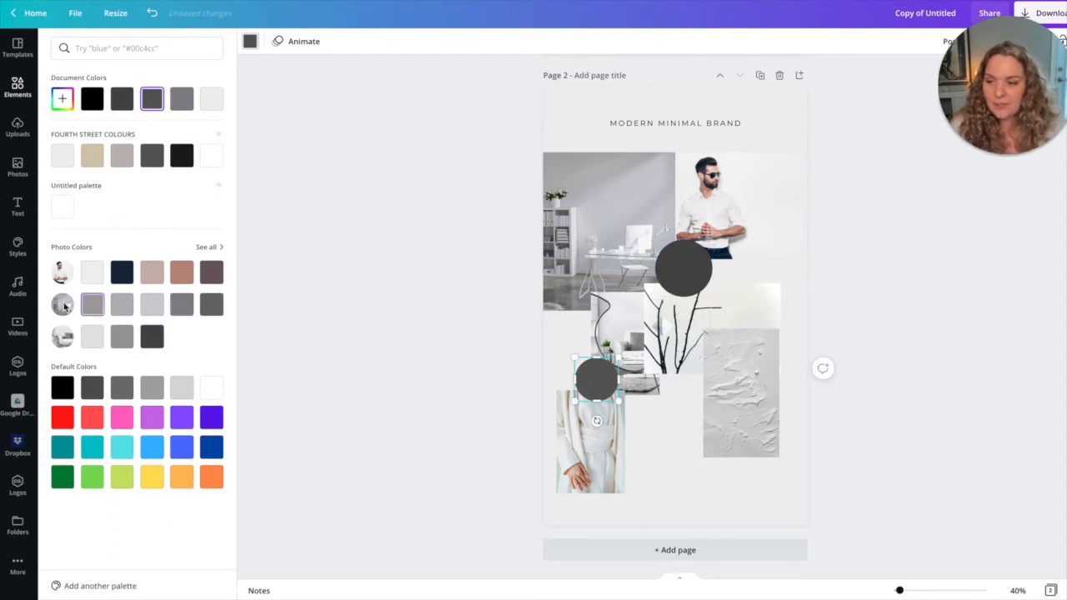
{"action": "left_click", "coordinate": [181, 305]}
{"action": "left_click_drag", "start_coordinate": [574, 402], "coordinate": [589, 386]}
{"action": "left_click", "coordinate": [677, 444]}
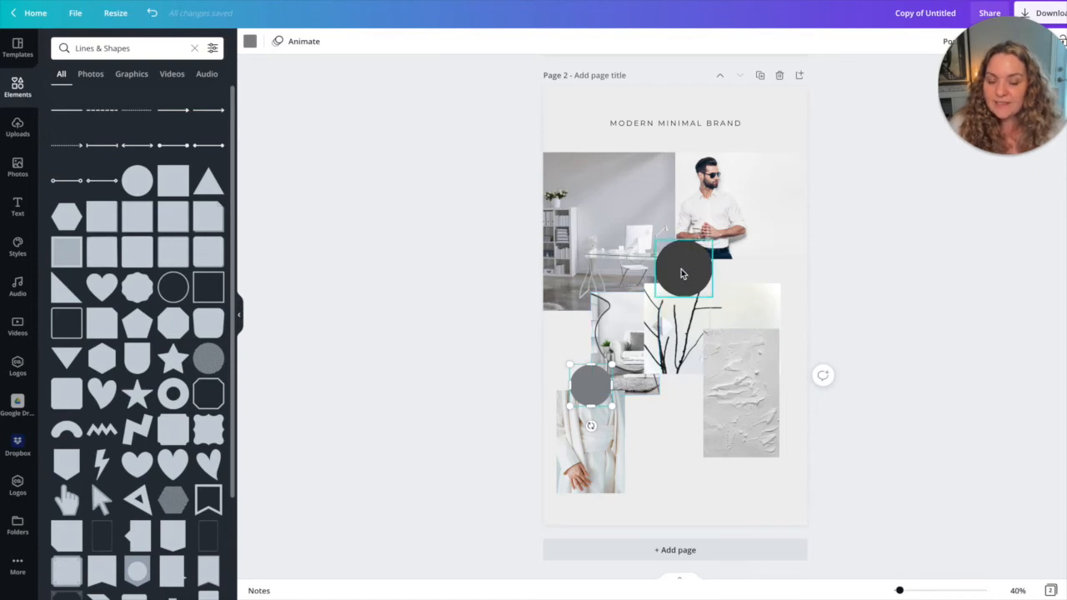
{"action": "left_click", "coordinate": [656, 437]}
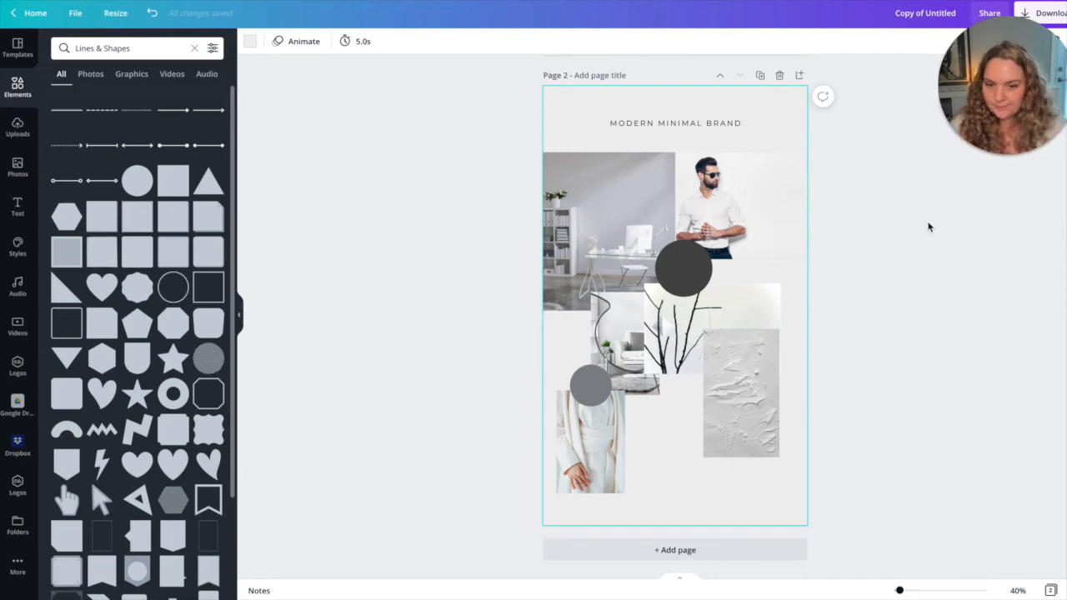
Move the title text onto the plaster photo's left side and replace it with MINIMAL, REFRESHING and EDITORIAL on three lines.
{"action": "left_click", "coordinate": [677, 123]}
{"action": "left_click_drag", "start_coordinate": [677, 123], "coordinate": [674, 412]}
{"action": "double_click", "coordinate": [674, 411]}
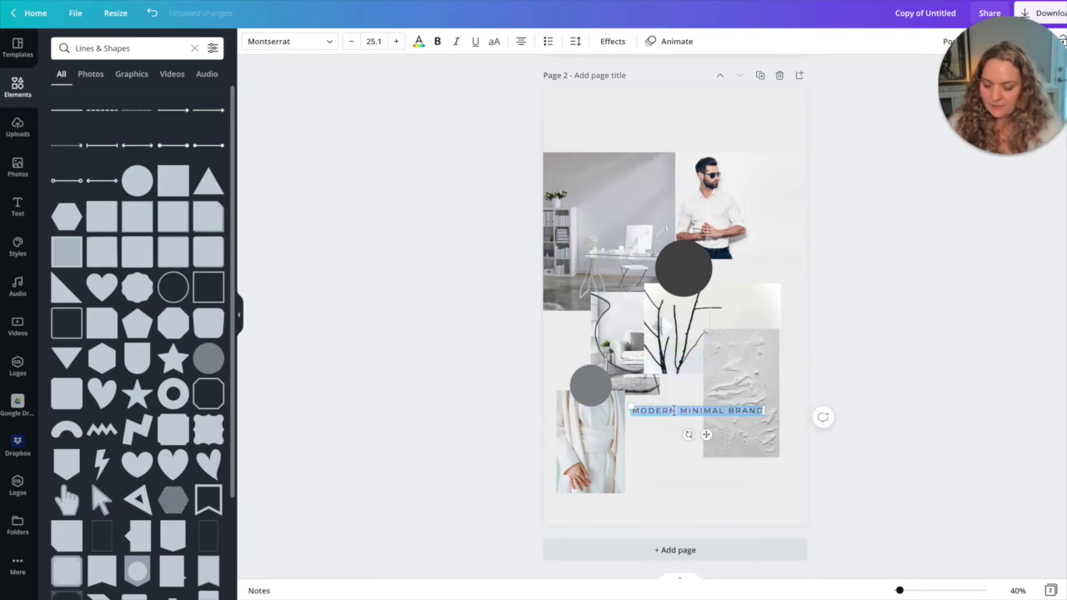
{"action": "type", "text": "MODERN"}
{"action": "key", "text": "Return"}
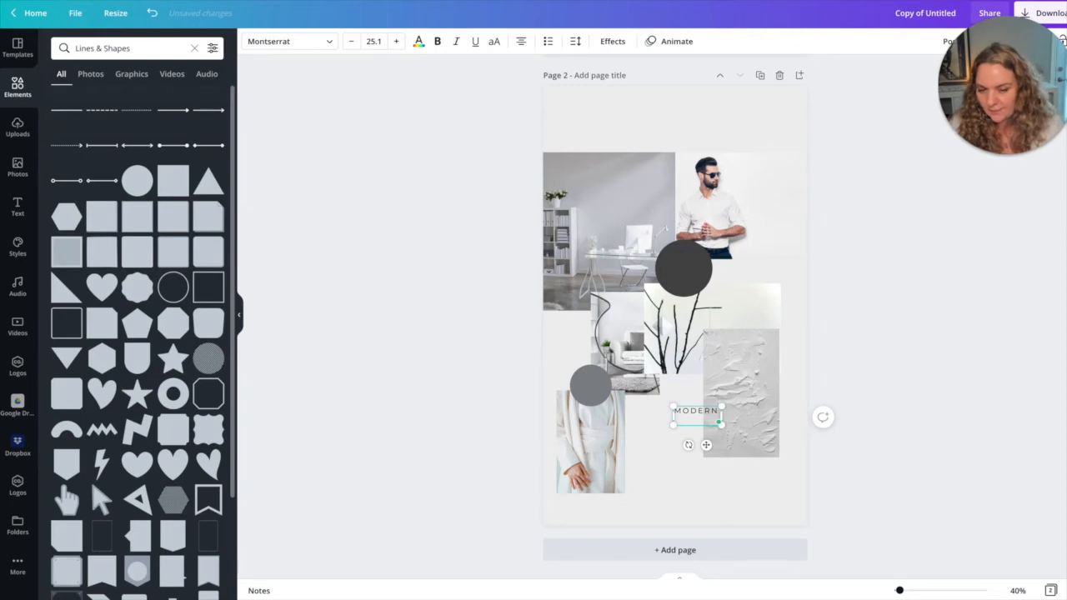
{"action": "key", "text": "super+a"}
{"action": "type", "text": "MINIMAL REFRESHING "}
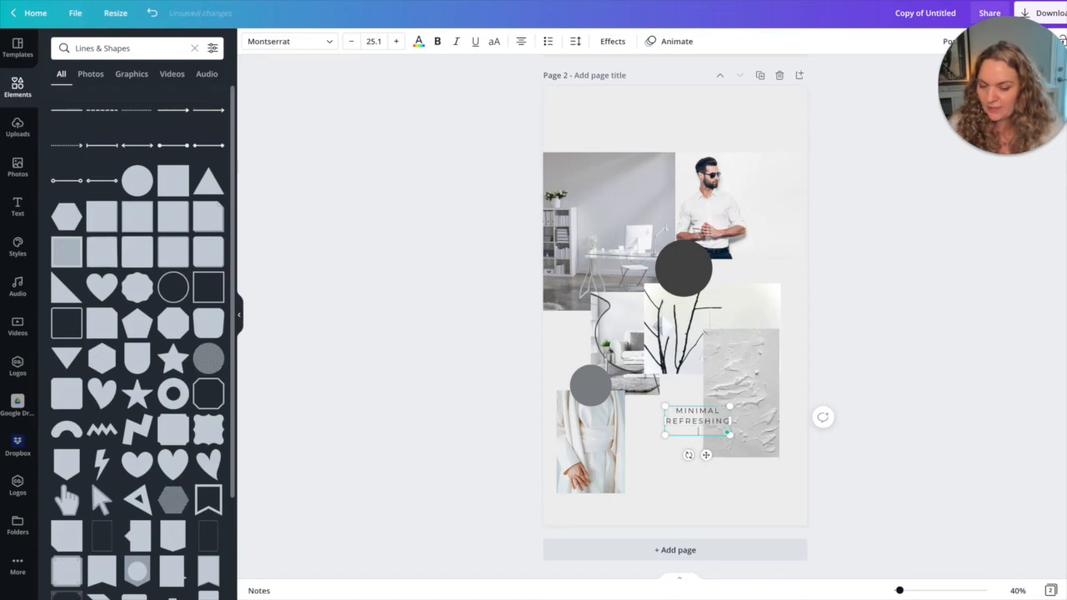
{"action": "type", "text": "EDITORIAL"}
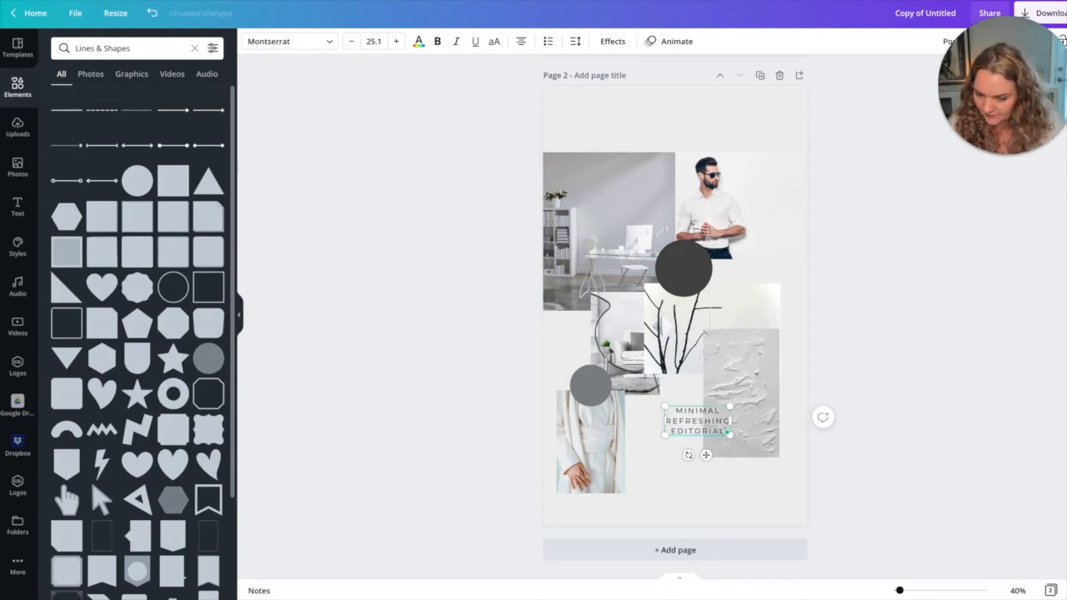
Set the three-word text's line spacing to 2.43 and align it left.
{"action": "key", "text": "super+a"}
{"action": "left_click", "coordinate": [575, 41]}
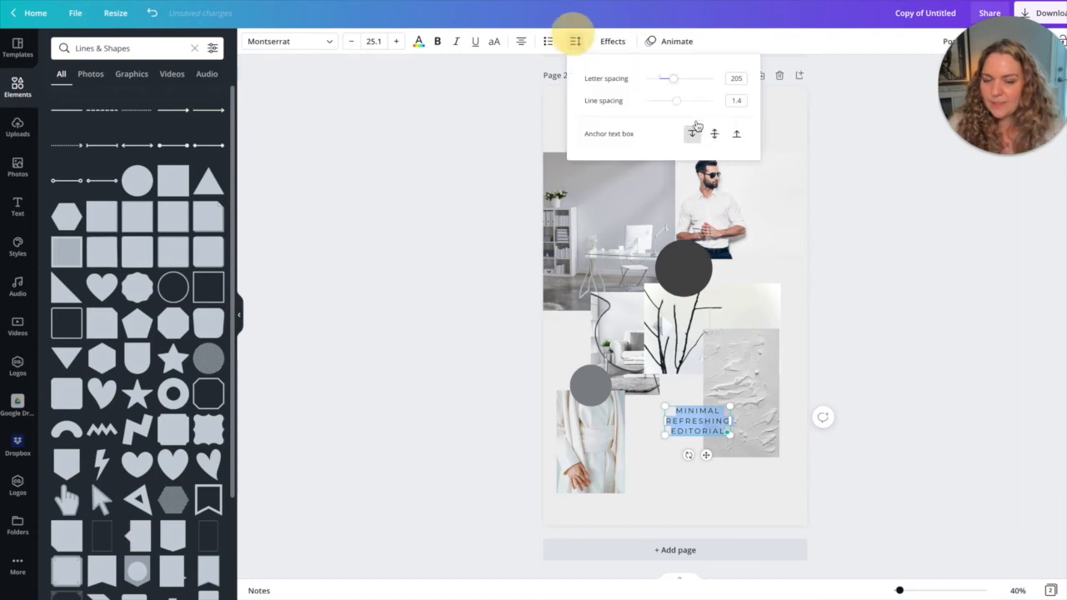
{"action": "left_click", "coordinate": [676, 101]}
{"action": "left_click_drag", "start_coordinate": [681, 105], "coordinate": [713, 109]}
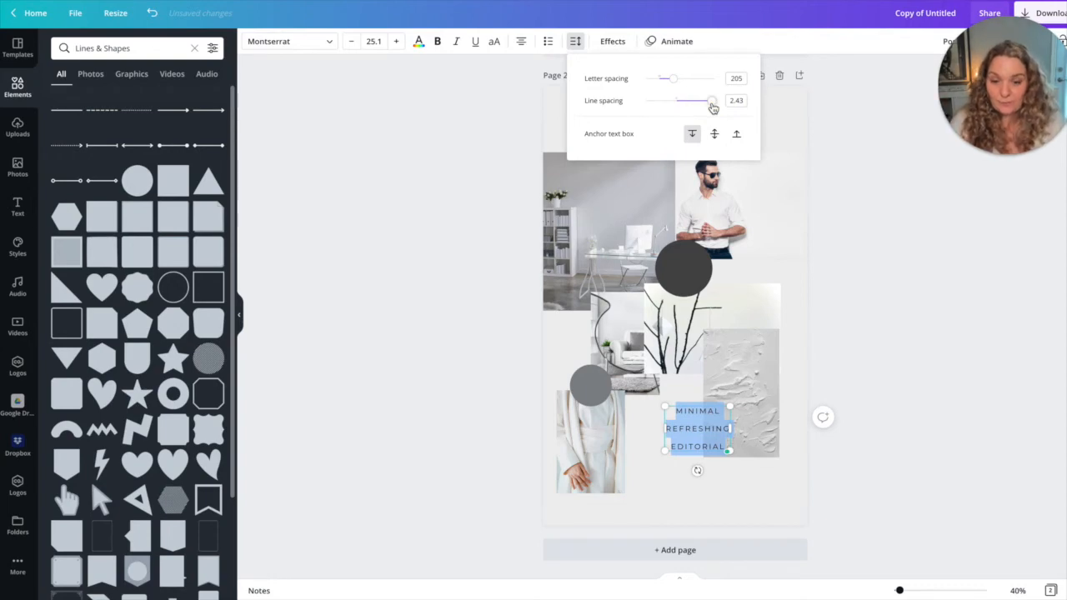
{"action": "left_click", "coordinate": [521, 41]}
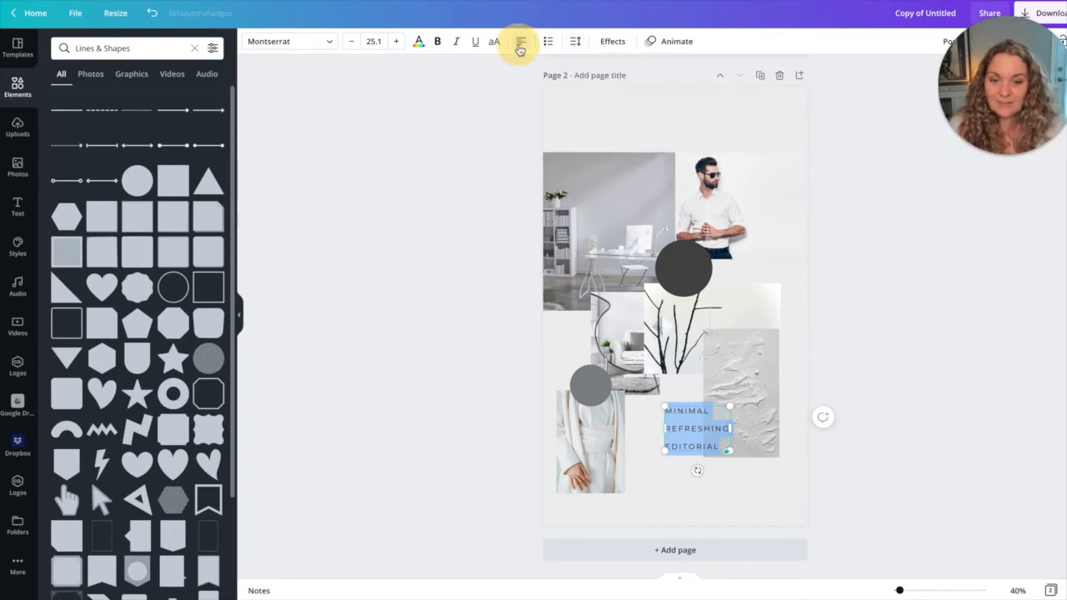
{"action": "left_click", "coordinate": [646, 482]}
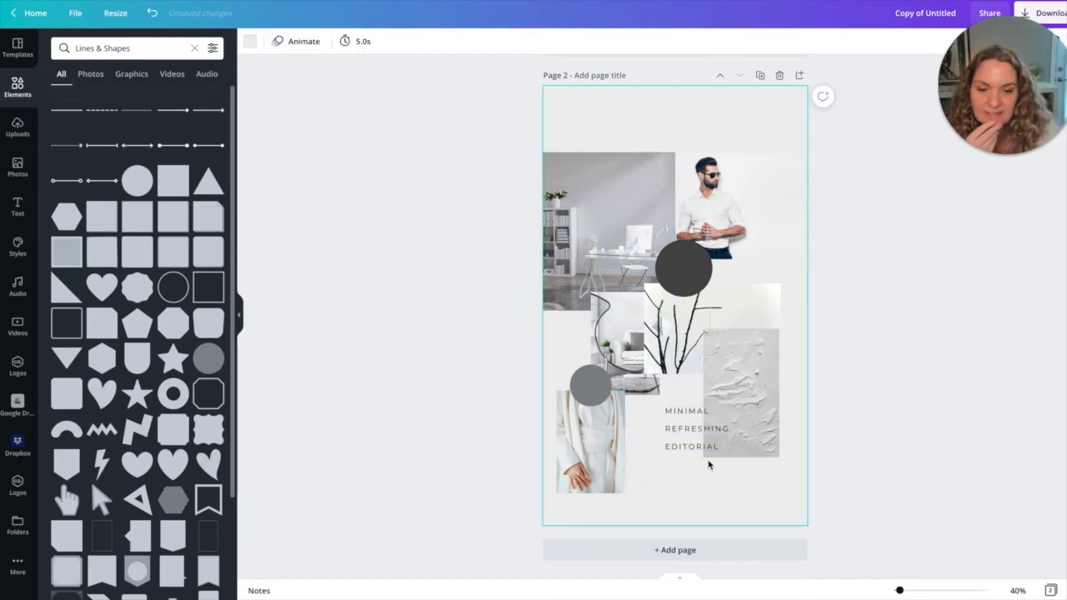
Move the desk photo up the page and crop it to a landscape frame against the left edge.
{"action": "left_click_drag", "start_coordinate": [609, 239], "coordinate": [620, 186]}
{"action": "left_click_drag", "start_coordinate": [627, 110], "coordinate": [627, 145]}
{"action": "left_click_drag", "start_coordinate": [615, 204], "coordinate": [604, 166]}
Bring the man photo forward over the desk photo's right edge and crop it to a near-square with the man centered.
{"action": "left_click", "coordinate": [753, 209]}
{"action": "right_click", "coordinate": [748, 218]}
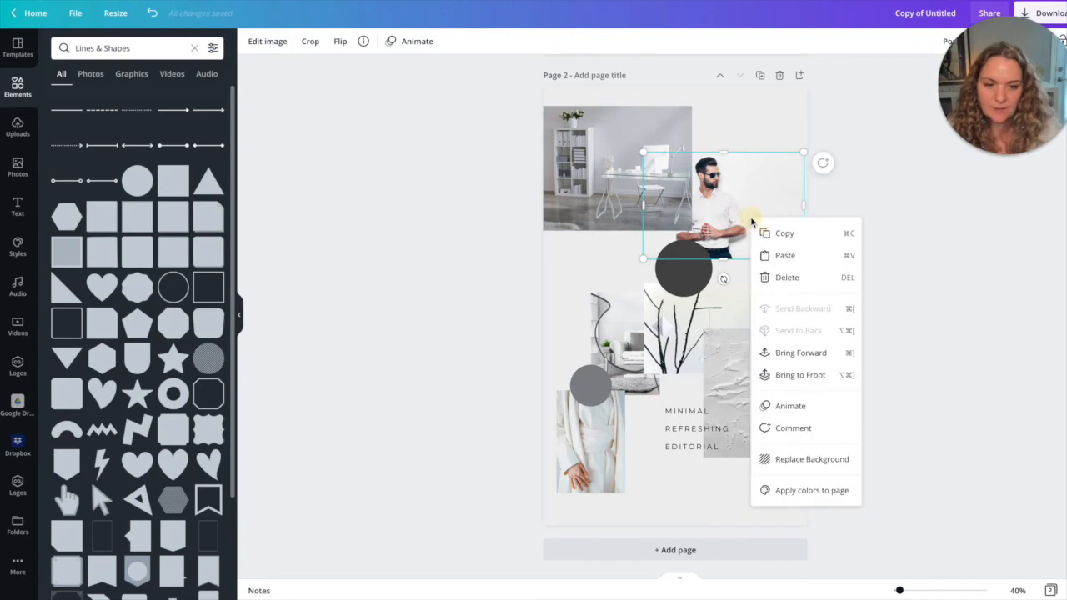
{"action": "left_click", "coordinate": [793, 353]}
{"action": "left_click_drag", "start_coordinate": [744, 193], "coordinate": [687, 203]}
{"action": "left_click", "coordinate": [731, 145]}
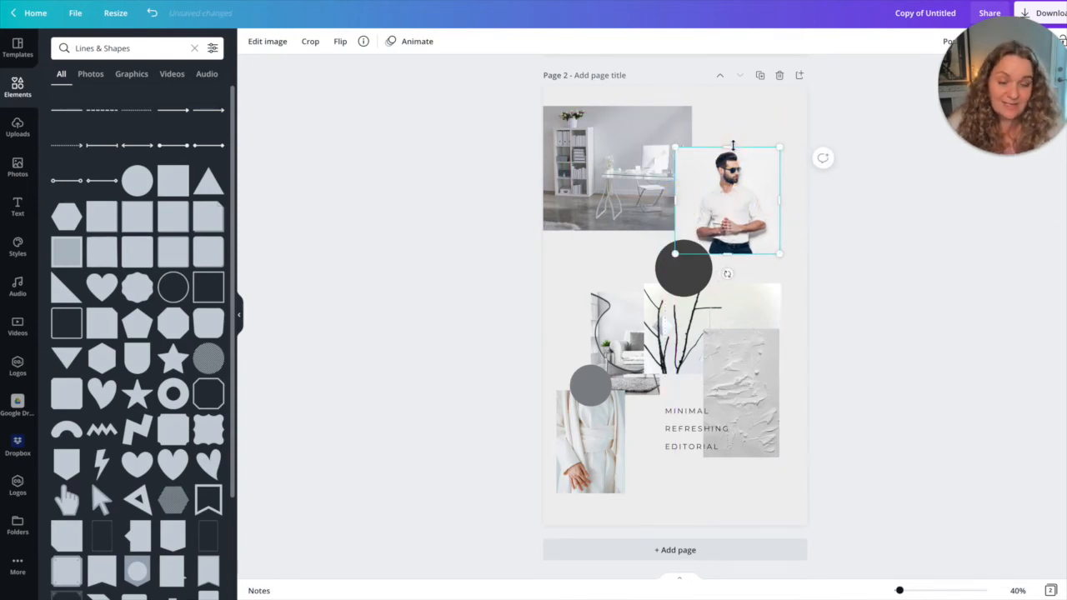
Try a smaller size for the man photo and restore the larger size.
{"action": "left_click_drag", "start_coordinate": [676, 252], "coordinate": [687, 241]}
{"action": "left_click_drag", "start_coordinate": [736, 202], "coordinate": [722, 201]}
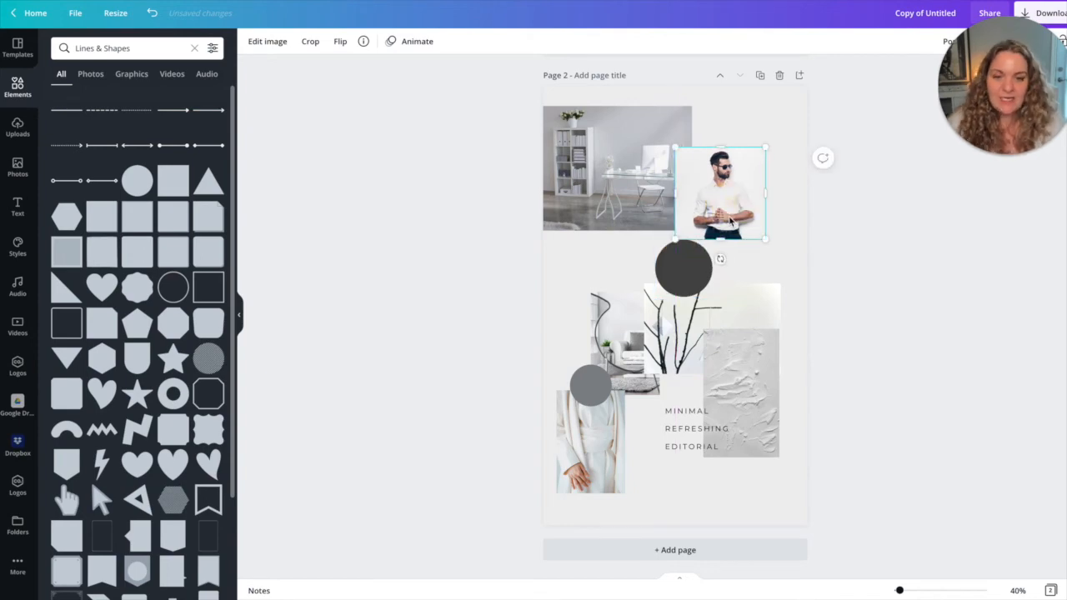
{"action": "left_click_drag", "start_coordinate": [771, 244], "coordinate": [779, 254]}
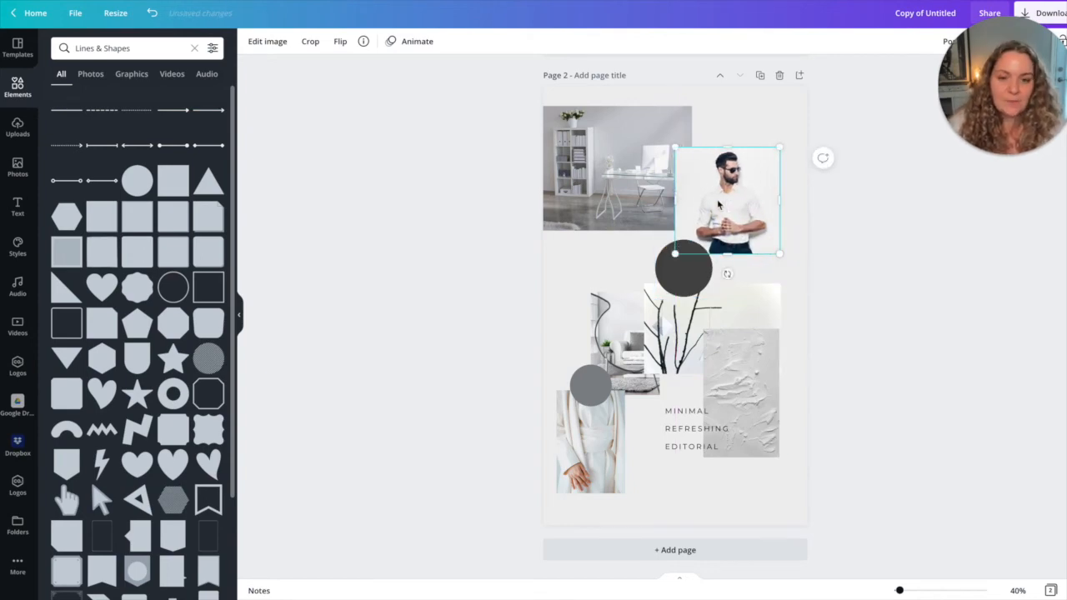
{"action": "left_click", "coordinate": [494, 272]}
Move the armchair photo up under the desk photo, the branches photo down and left, and the dark circle between them.
{"action": "left_click", "coordinate": [687, 271]}
{"action": "left_click_drag", "start_coordinate": [690, 255], "coordinate": [694, 251]}
{"action": "left_click_drag", "start_coordinate": [616, 324], "coordinate": [589, 248]}
{"action": "left_click_drag", "start_coordinate": [670, 322], "coordinate": [636, 354]}
{"action": "left_click_drag", "start_coordinate": [672, 267], "coordinate": [648, 308]}
{"action": "left_click", "coordinate": [595, 392]}
Narrow the plaster photo and place it below the man photo, and shift the white coat photo right beneath the branches photo.
{"action": "left_click", "coordinate": [758, 377]}
{"action": "left_click_drag", "start_coordinate": [753, 402], "coordinate": [640, 427]}
{"action": "left_click_drag", "start_coordinate": [571, 444], "coordinate": [610, 443]}
{"action": "left_click_drag", "start_coordinate": [634, 373], "coordinate": [734, 290]}
Lower the man photo's brightness slightly.
{"action": "left_click", "coordinate": [725, 185]}
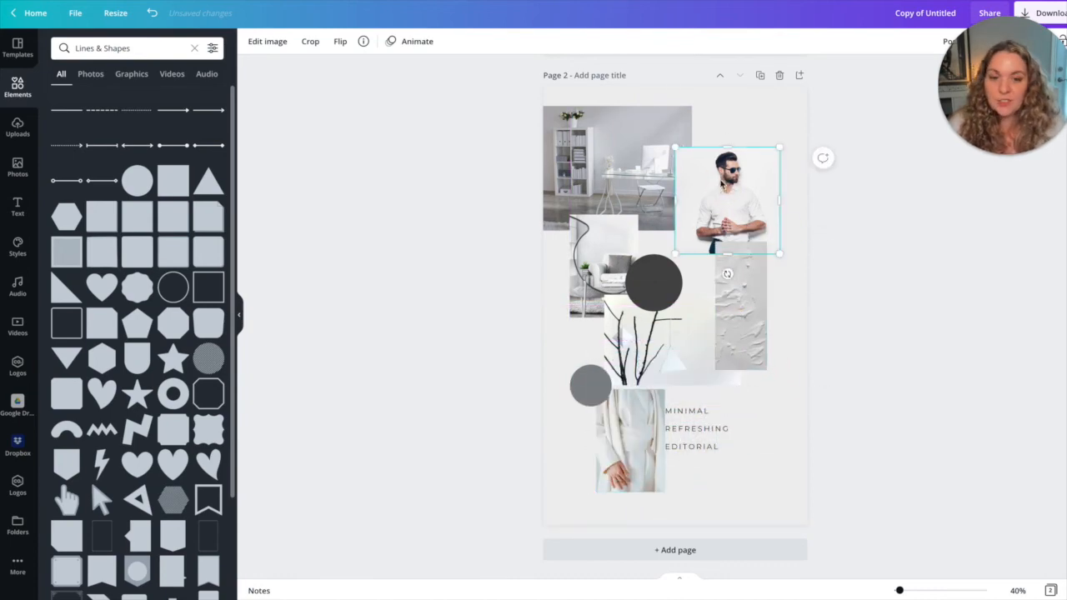
{"action": "left_click", "coordinate": [275, 43]}
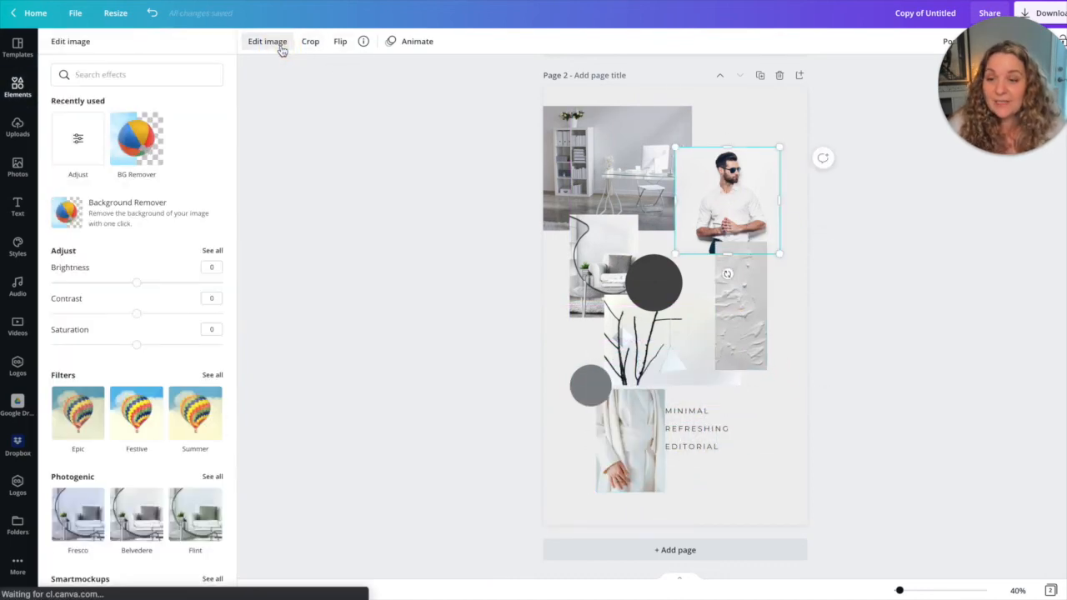
{"action": "left_click_drag", "start_coordinate": [137, 283], "coordinate": [127, 288]}
{"action": "left_click", "coordinate": [342, 244]}
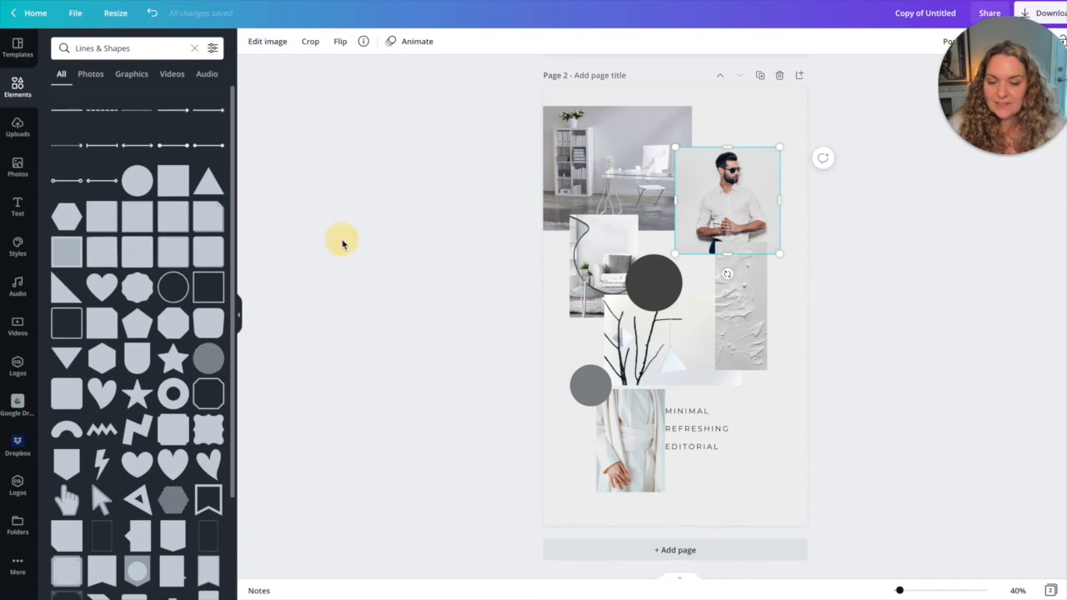
Move the plaster photo left between the armchair and man photos, and widen the branches photo slightly to the right.
{"action": "left_click_drag", "start_coordinate": [735, 303], "coordinate": [695, 293]}
{"action": "left_click", "coordinate": [640, 352]}
{"action": "mouse_move", "coordinate": [741, 347]}
{"action": "left_mouse_down"}
{"action": "mouse_move", "coordinate": [665, 348]}
{"action": "mouse_move", "coordinate": [789, 341]}
{"action": "mouse_move", "coordinate": [751, 345]}
{"action": "left_mouse_up"}
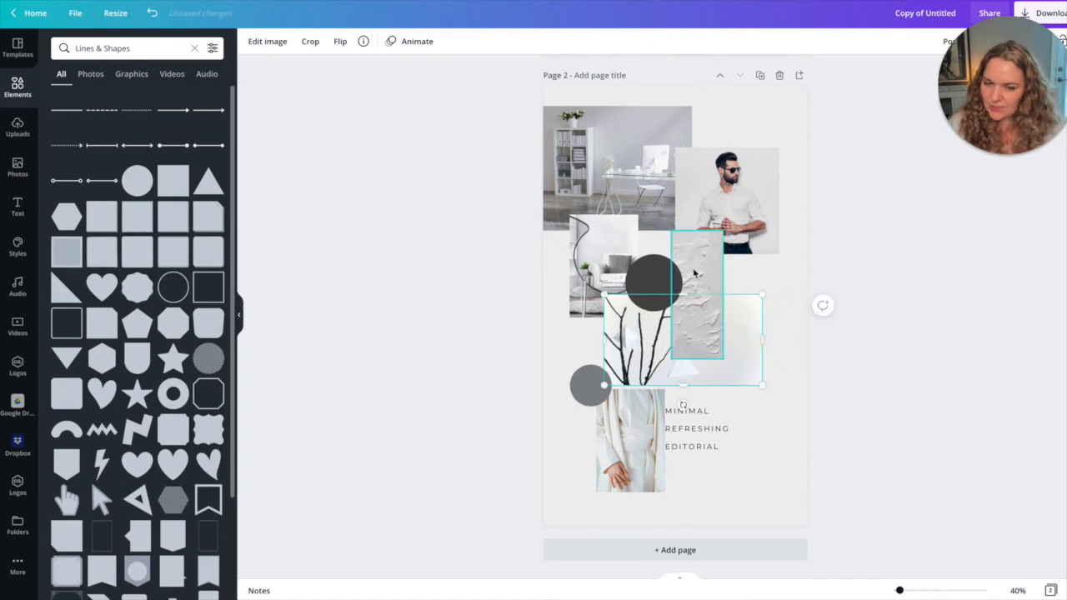
{"action": "left_click", "coordinate": [692, 261]}
{"action": "left_click_drag", "start_coordinate": [690, 260], "coordinate": [690, 256]}
Shift the white coat photo up and left under the branches photo, and nudge the small grey circle over its top edge.
{"action": "left_click", "coordinate": [609, 262]}
{"action": "left_click_drag", "start_coordinate": [607, 432], "coordinate": [598, 416]}
{"action": "left_click", "coordinate": [597, 392]}
{"action": "left_click_drag", "start_coordinate": [598, 374], "coordinate": [608, 365]}
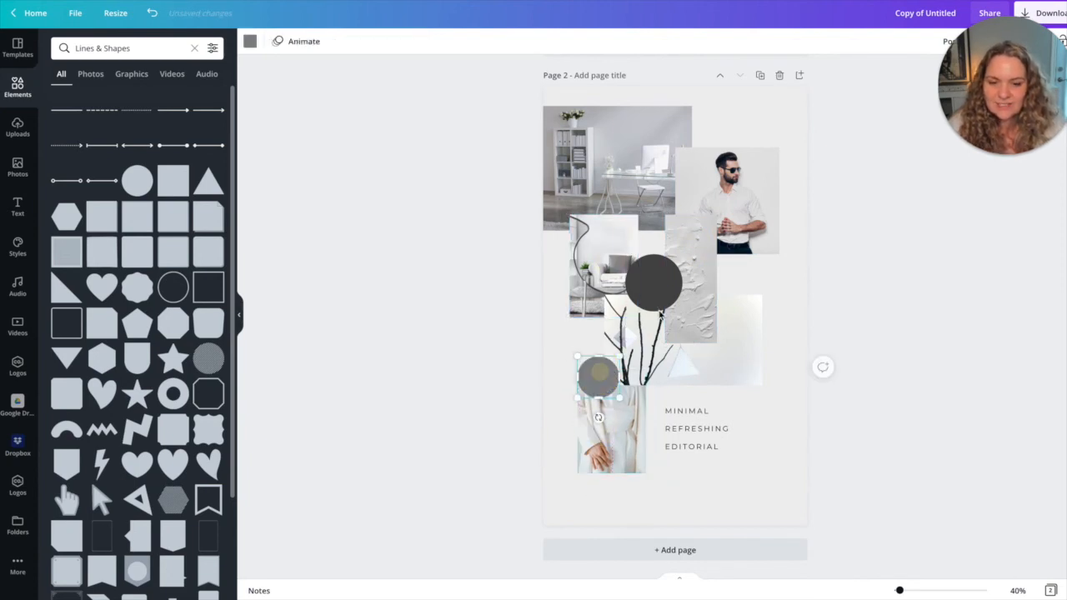
Make the man photo, the armchair photo and the dark circle slightly transparent.
{"action": "left_click", "coordinate": [660, 138]}
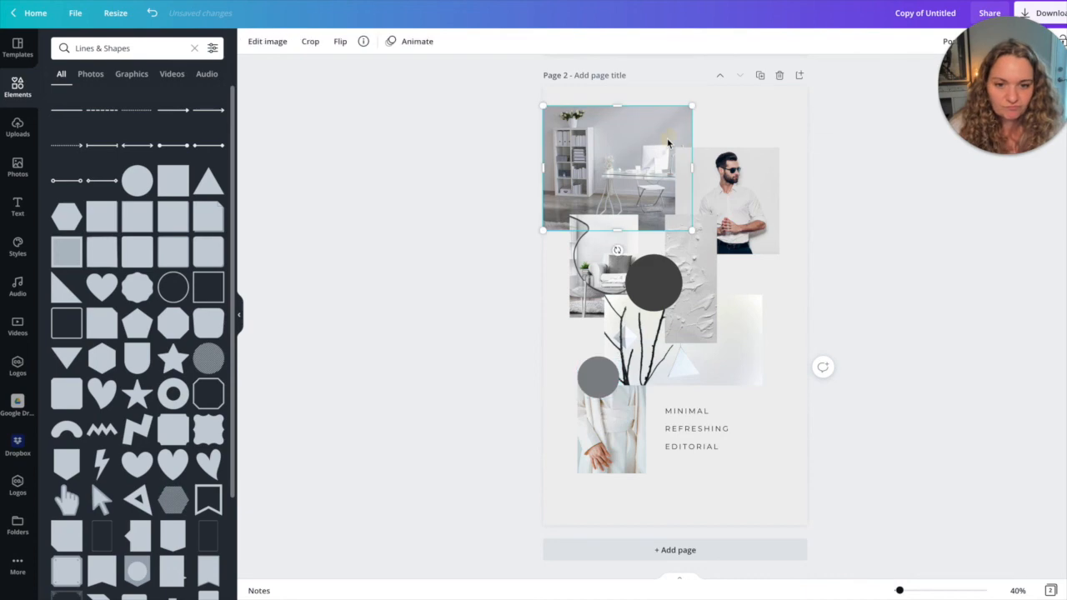
{"action": "left_click", "coordinate": [727, 181]}
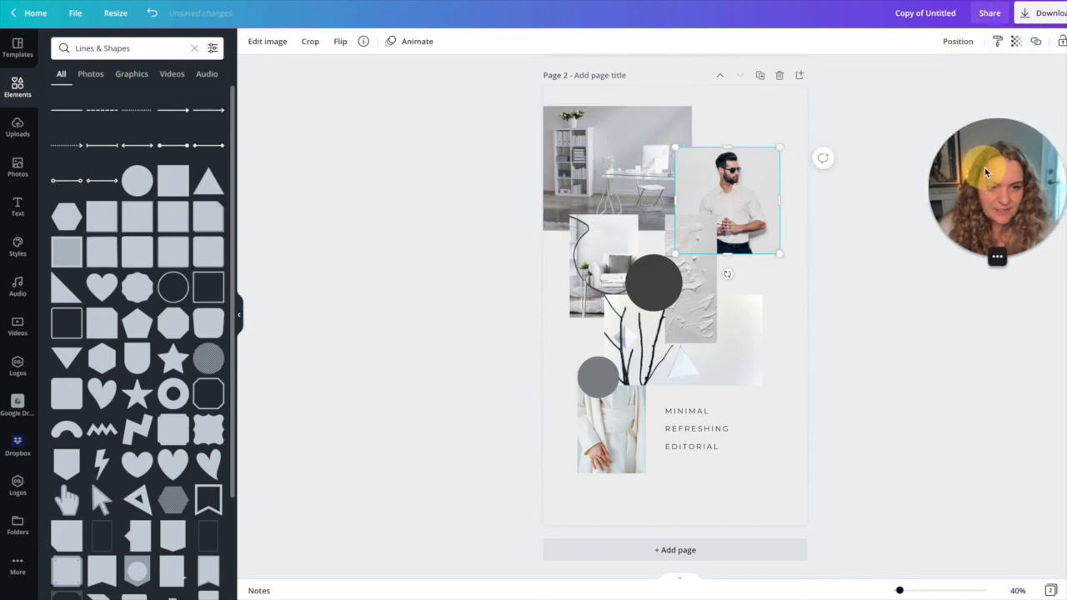
{"action": "left_click", "coordinate": [1016, 41]}
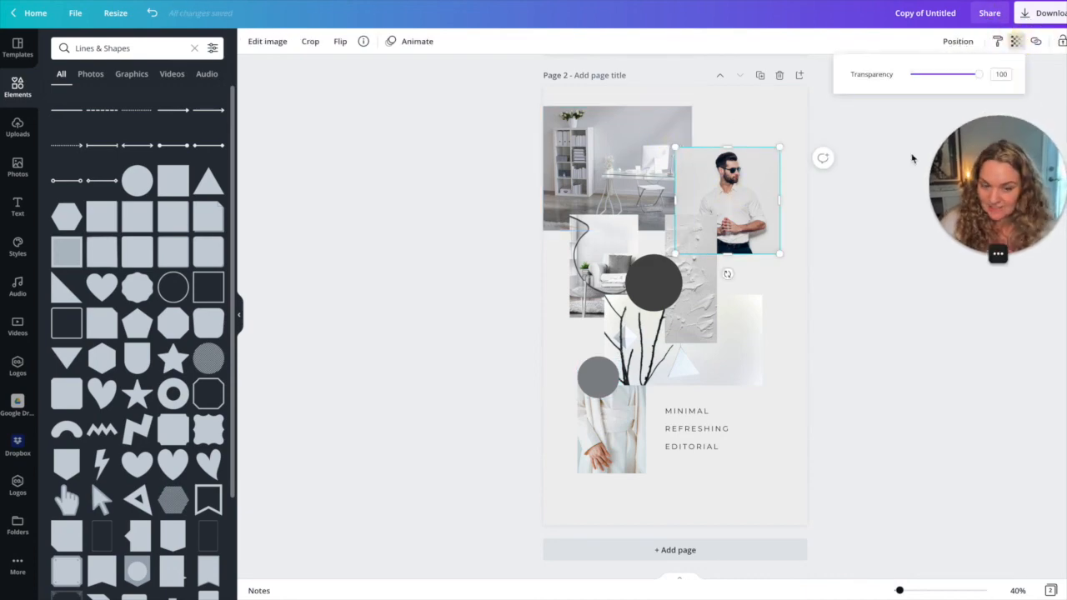
{"action": "left_click_drag", "start_coordinate": [975, 74], "coordinate": [967, 76]}
{"action": "left_click", "coordinate": [596, 242]}
{"action": "left_click", "coordinate": [1017, 41]}
{"action": "left_click_drag", "start_coordinate": [975, 74], "coordinate": [967, 76]}
{"action": "left_click", "coordinate": [648, 273]}
{"action": "left_click", "coordinate": [1016, 42]}
Rearrange the collage with the branches photo at the page's lower right, the text mid-page, plaster at right and white coat at left.
{"action": "left_click_drag", "start_coordinate": [650, 286], "coordinate": [718, 267]}
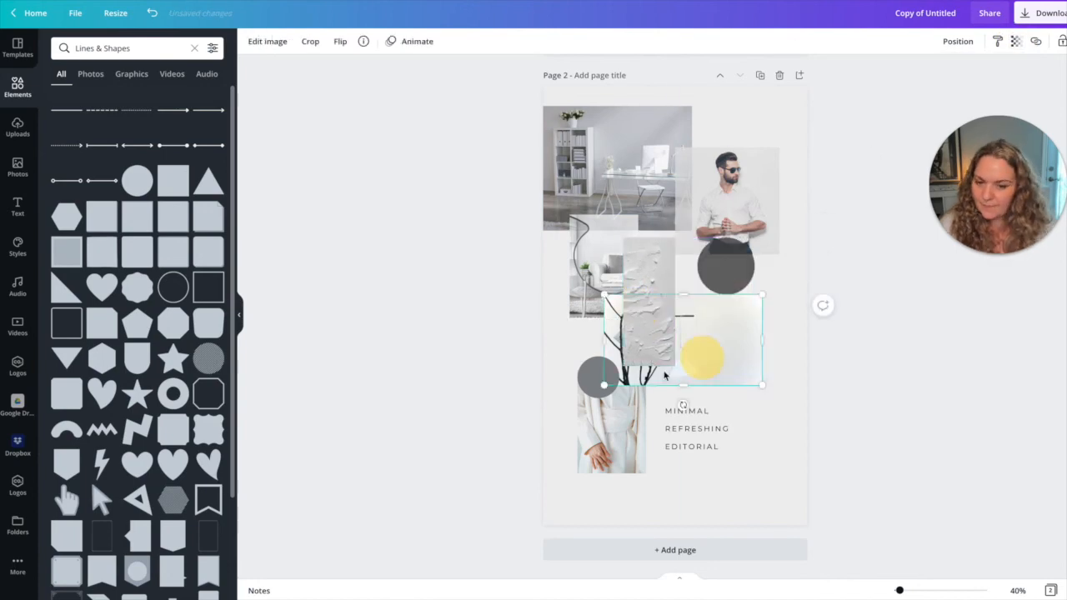
{"action": "left_click_drag", "start_coordinate": [703, 358], "coordinate": [642, 388]}
{"action": "left_click_drag", "start_coordinate": [697, 429], "coordinate": [747, 356]}
{"action": "left_click_drag", "start_coordinate": [589, 381], "coordinate": [681, 419]}
{"action": "left_click_drag", "start_coordinate": [612, 442], "coordinate": [697, 362]}
{"action": "left_click_drag", "start_coordinate": [652, 351], "coordinate": [776, 351]}
{"action": "double_click", "coordinate": [591, 395]}
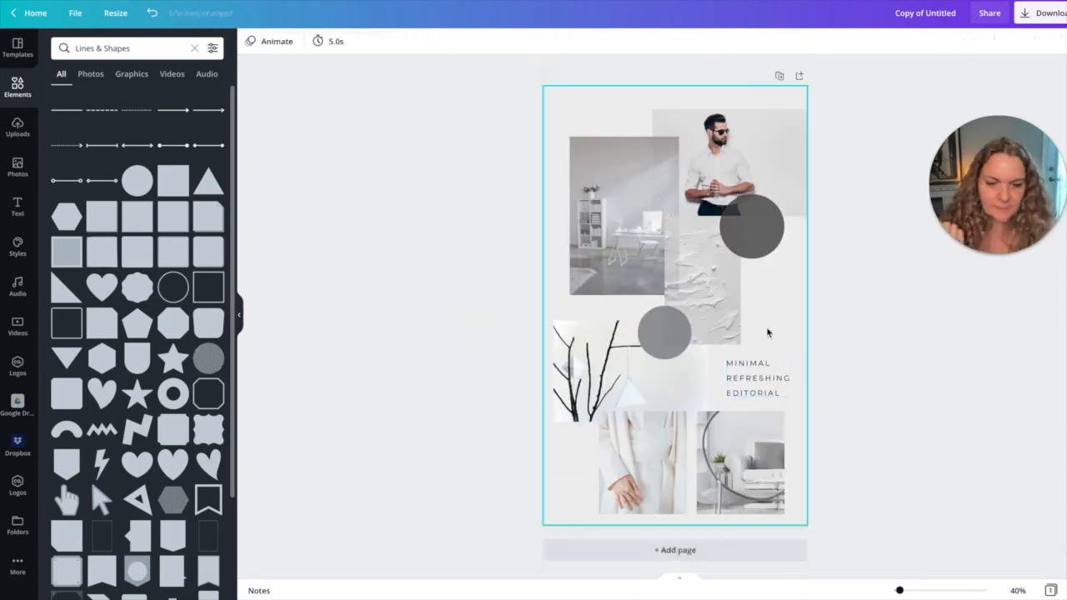
{"action": "left_click", "coordinate": [766, 251]}
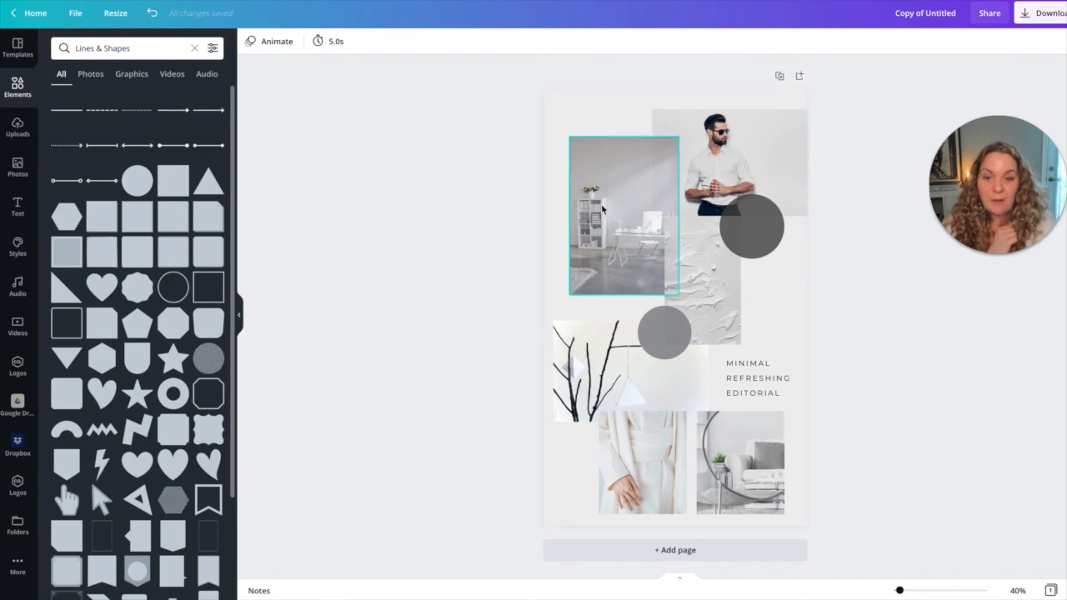
Search the photo library for BOHO CHIC.
{"action": "left_click", "coordinate": [18, 174]}
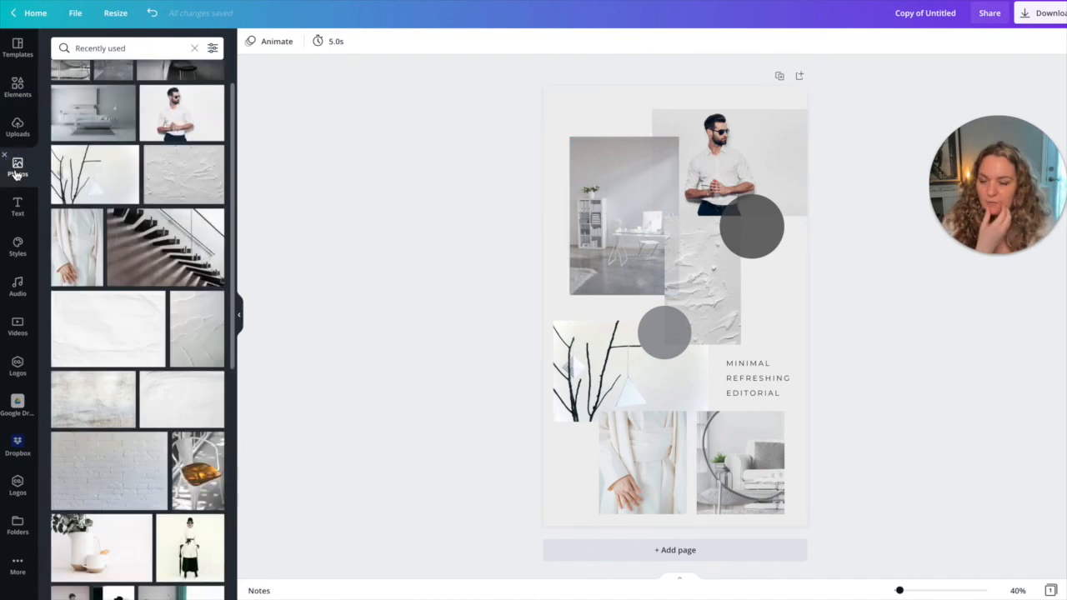
{"action": "scroll", "coordinate": [97, 173], "scroll_direction": "up", "scroll_amount": 1}
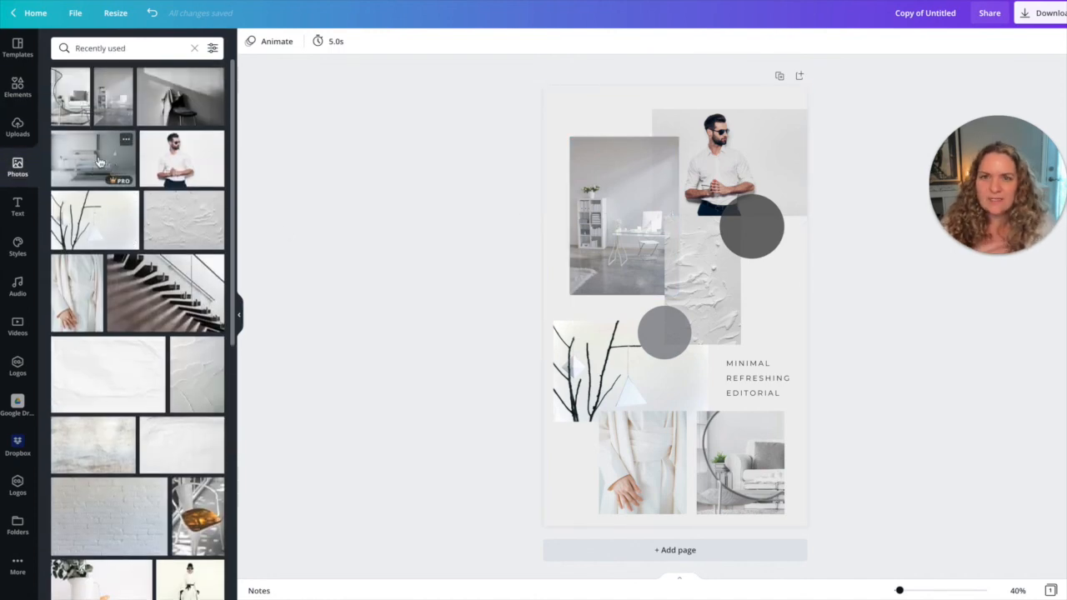
{"action": "left_click", "coordinate": [63, 48]}
{"action": "type", "text": "BOHO CHIC"}
{"action": "key", "text": "Return"}
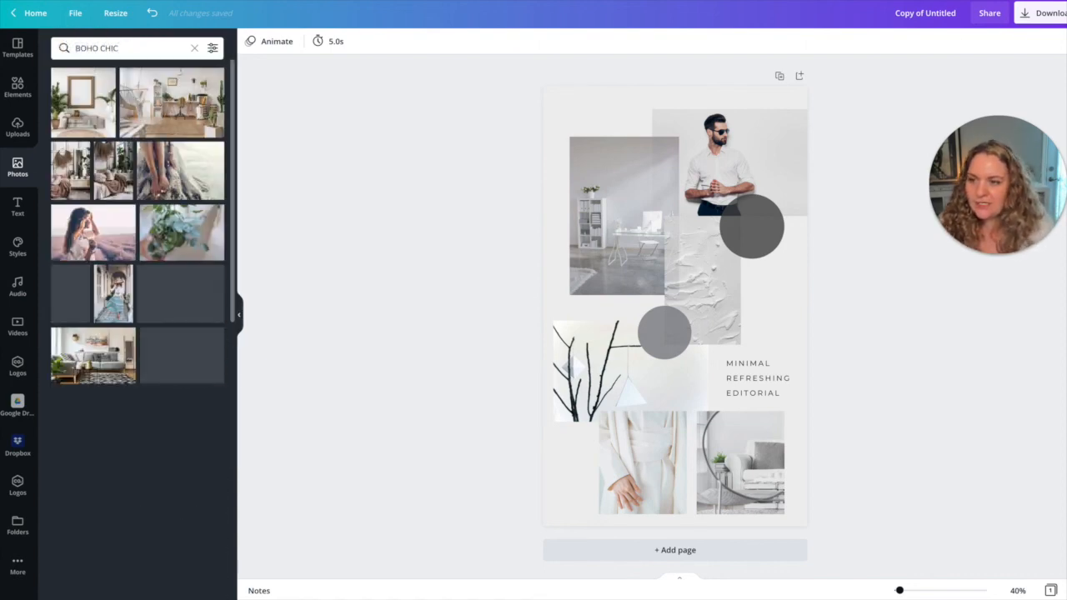
Try swapping the desk and man photos for boho chic photos, and undo both replacements.
{"action": "left_click_drag", "start_coordinate": [180, 170], "coordinate": [585, 195]}
{"action": "left_click_drag", "start_coordinate": [171, 102], "coordinate": [743, 133]}
{"action": "key", "text": "ctrl+z"}
{"action": "key", "text": "ctrl+z"}
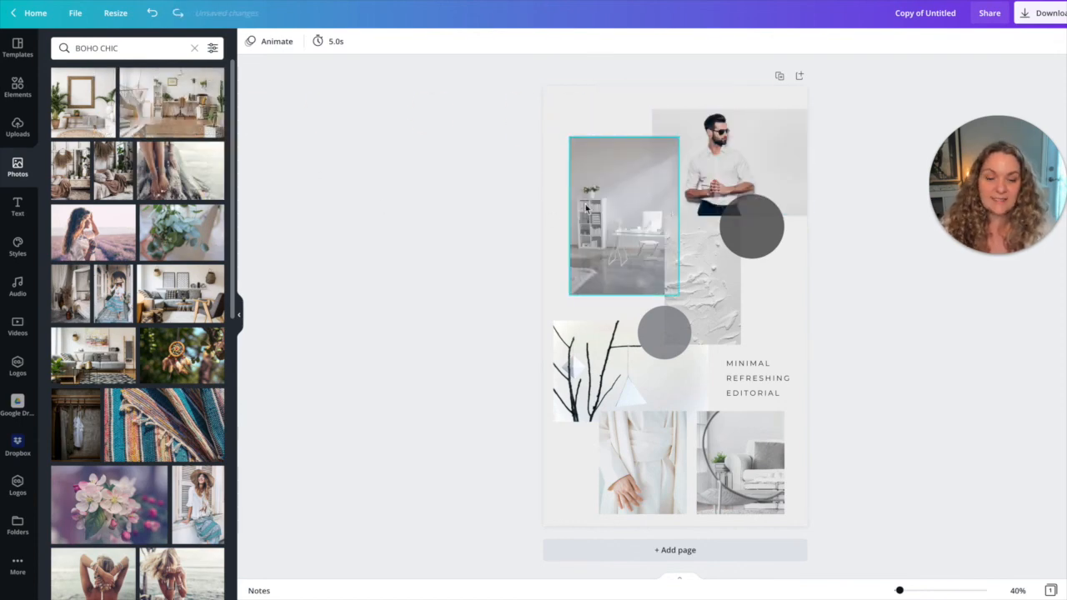